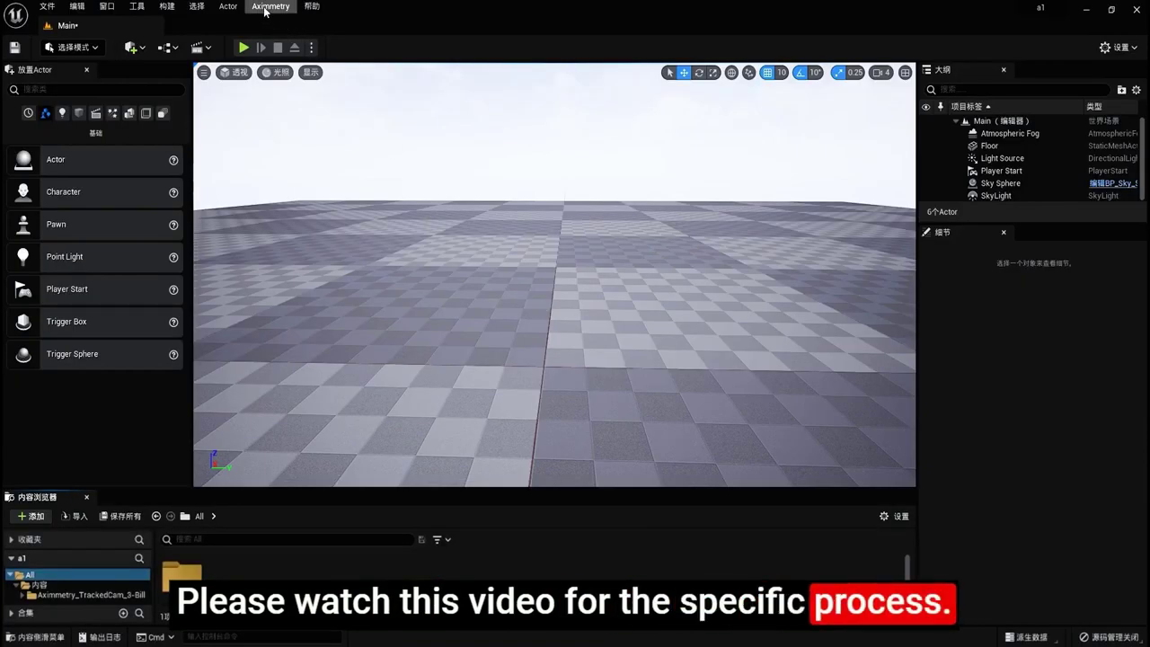
- Add an Aximmetry Tracked camera (1-3 billboards) to the level, then cook content for Aximmetry DE
click(265, 7)
mouse_move(297, 27)
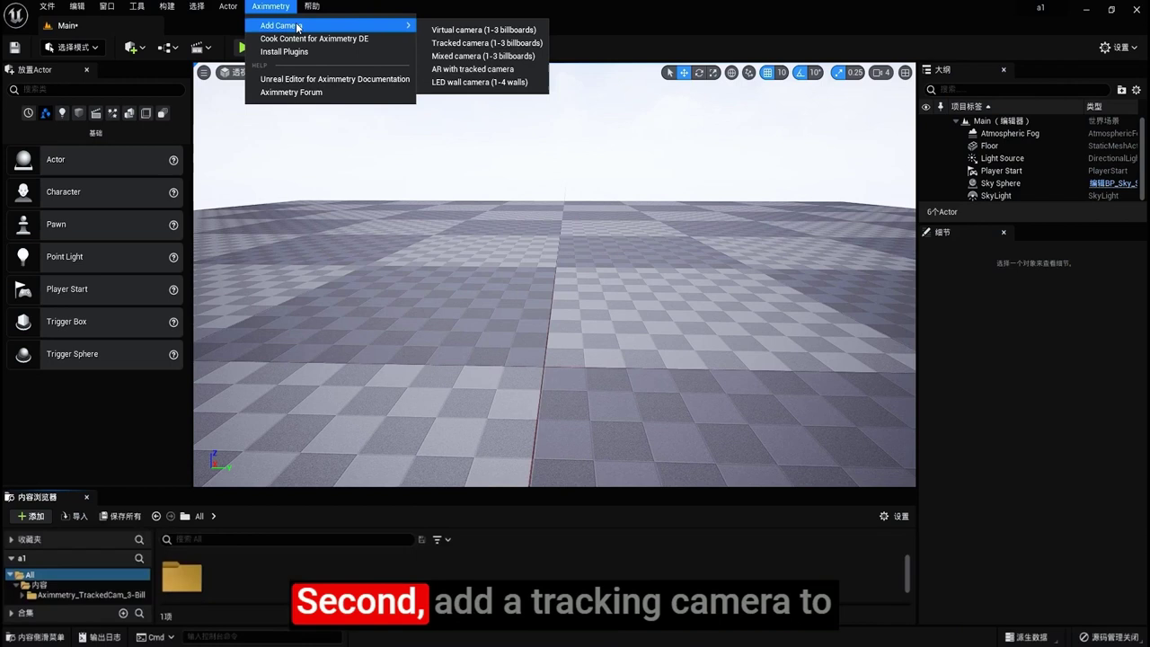
click(432, 43)
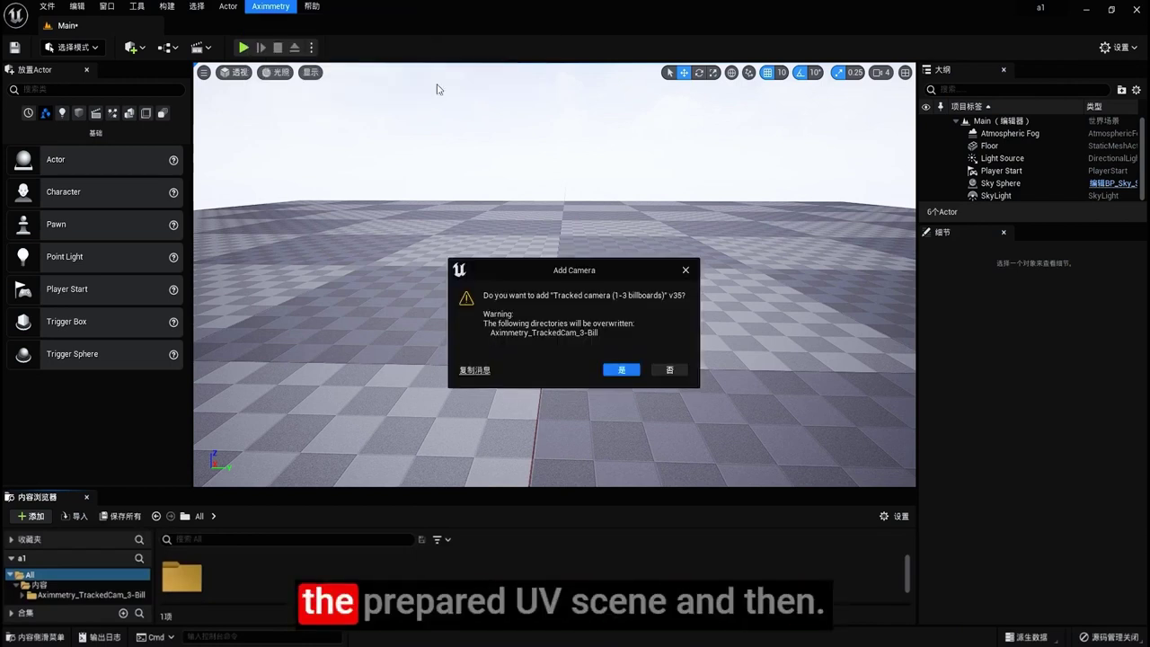
click(614, 369)
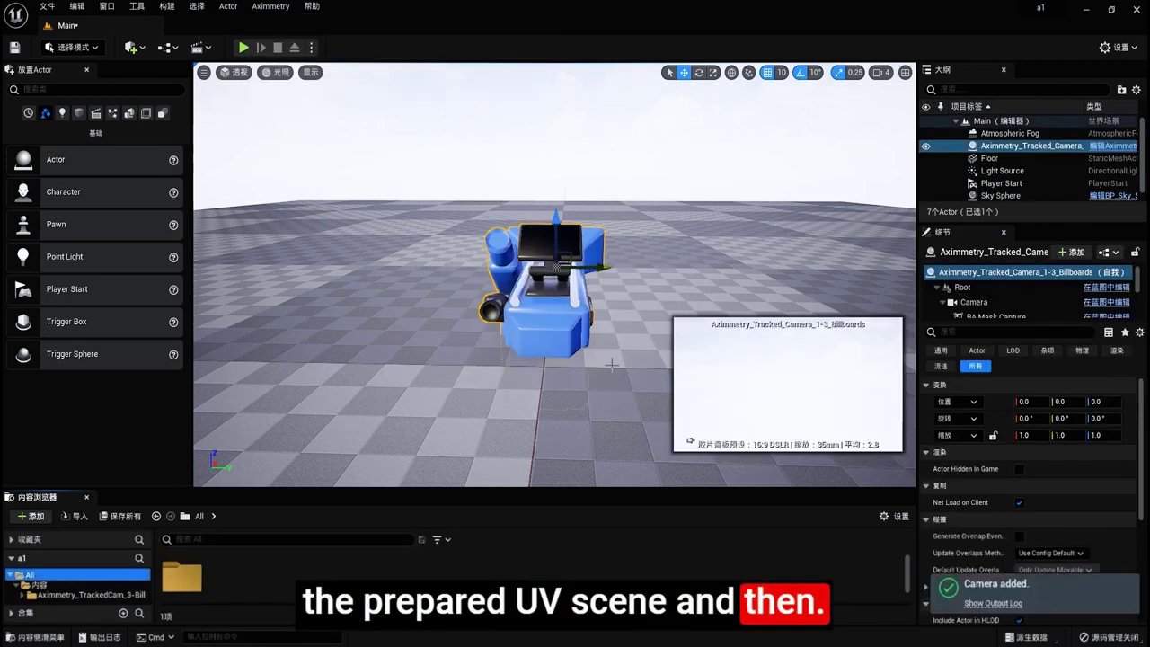
click(274, 7)
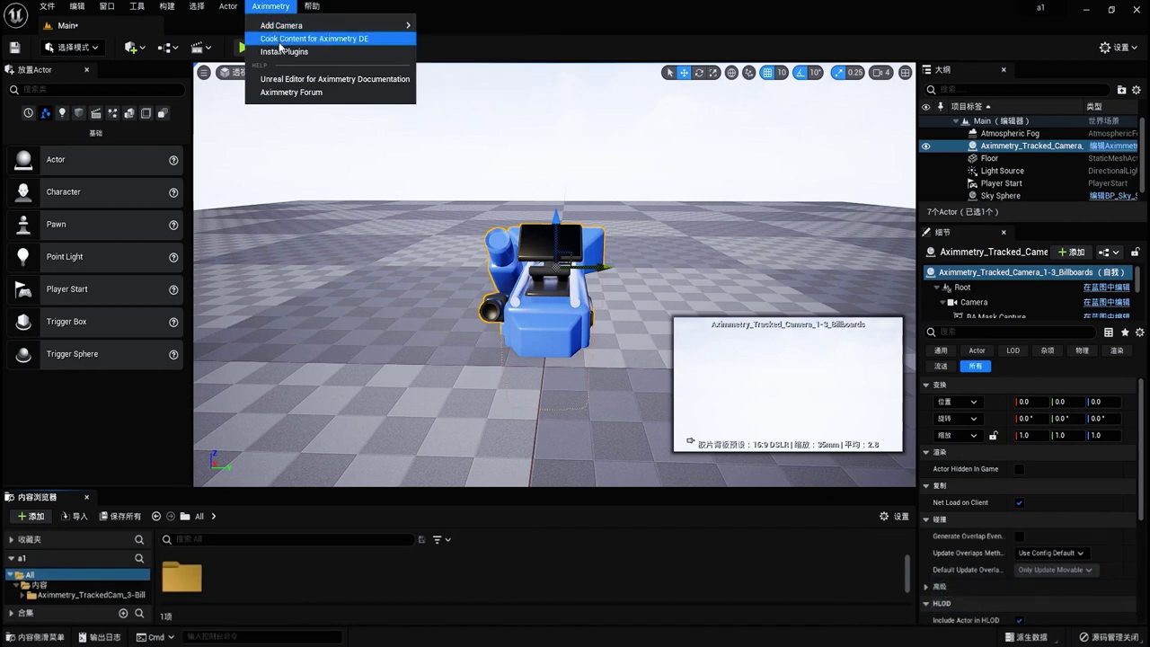
click(280, 40)
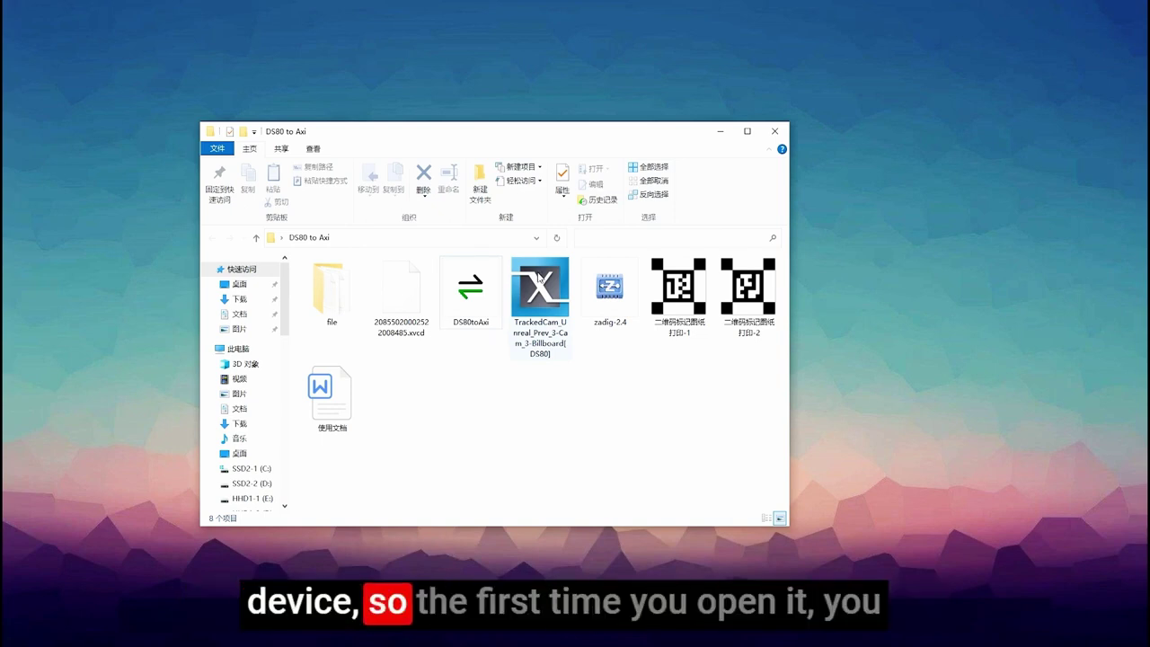
- Run DS80toAxi so its DS80/S80 to Aximmetry window opens with IP 127.0.0.1, port 8080
click(490, 304)
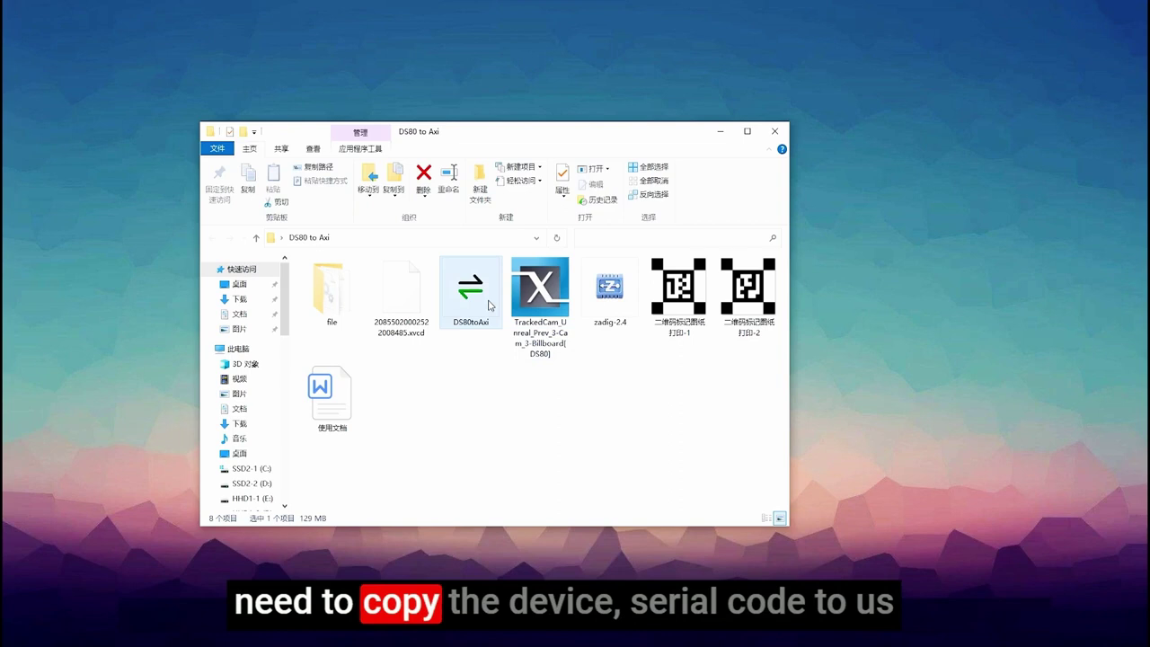
double_click(488, 300)
click(485, 347)
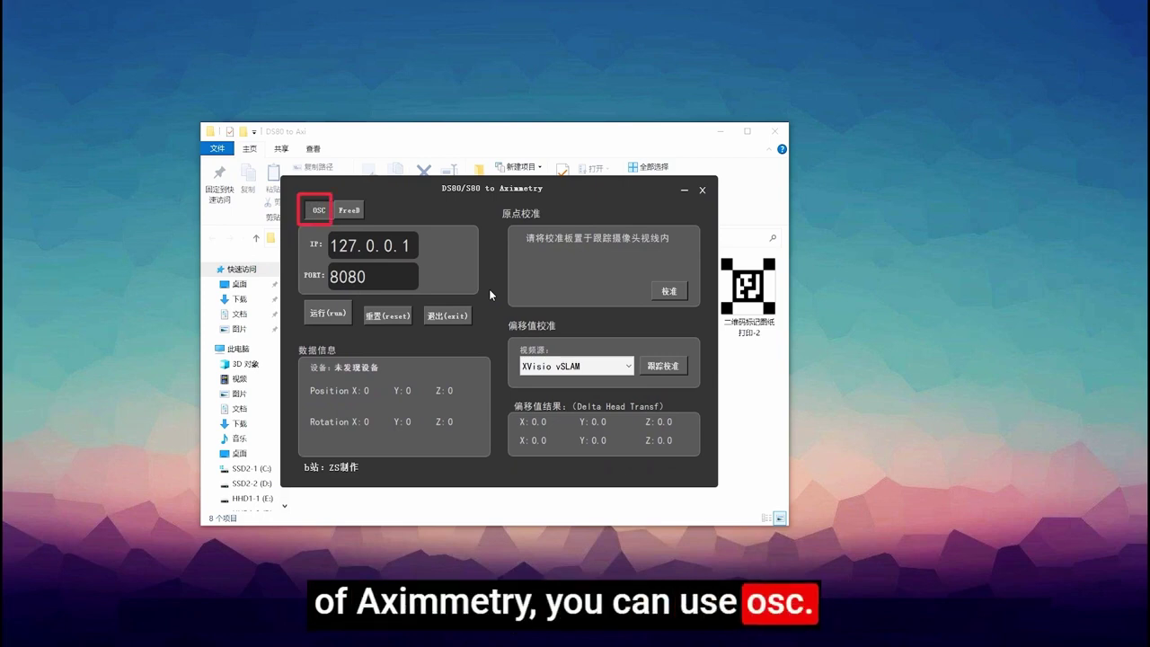
- Keep OSC output at 127.0.0.1:8080, start the XVisio S80 stream, and calibrate the origin
click(362, 216)
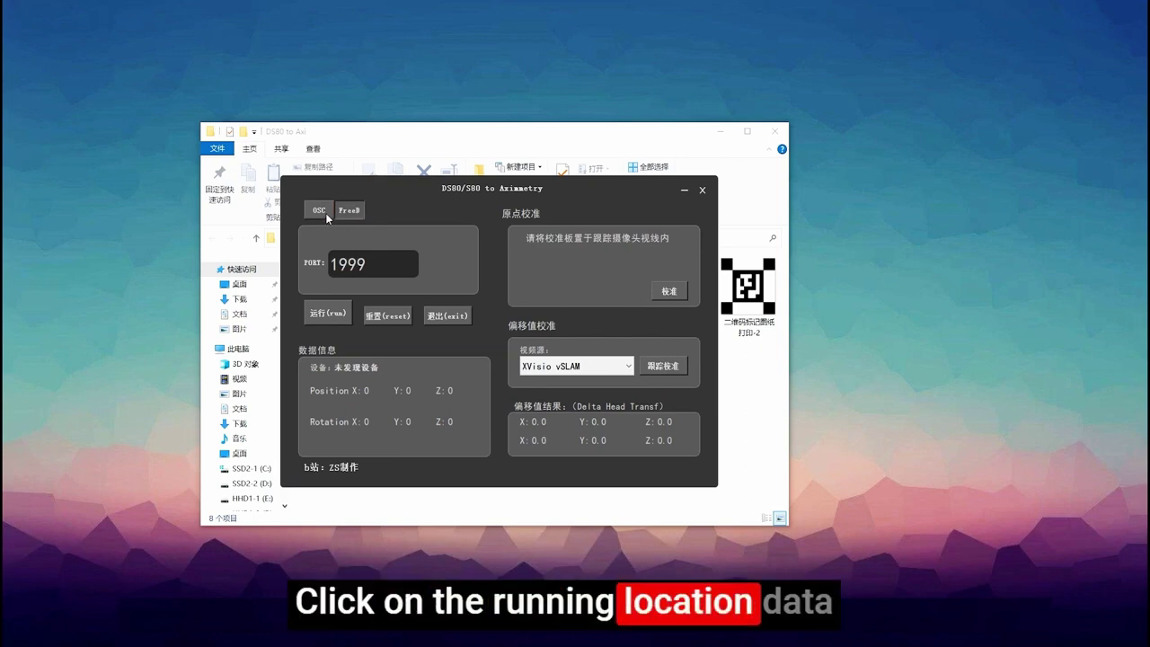
click(325, 214)
click(334, 313)
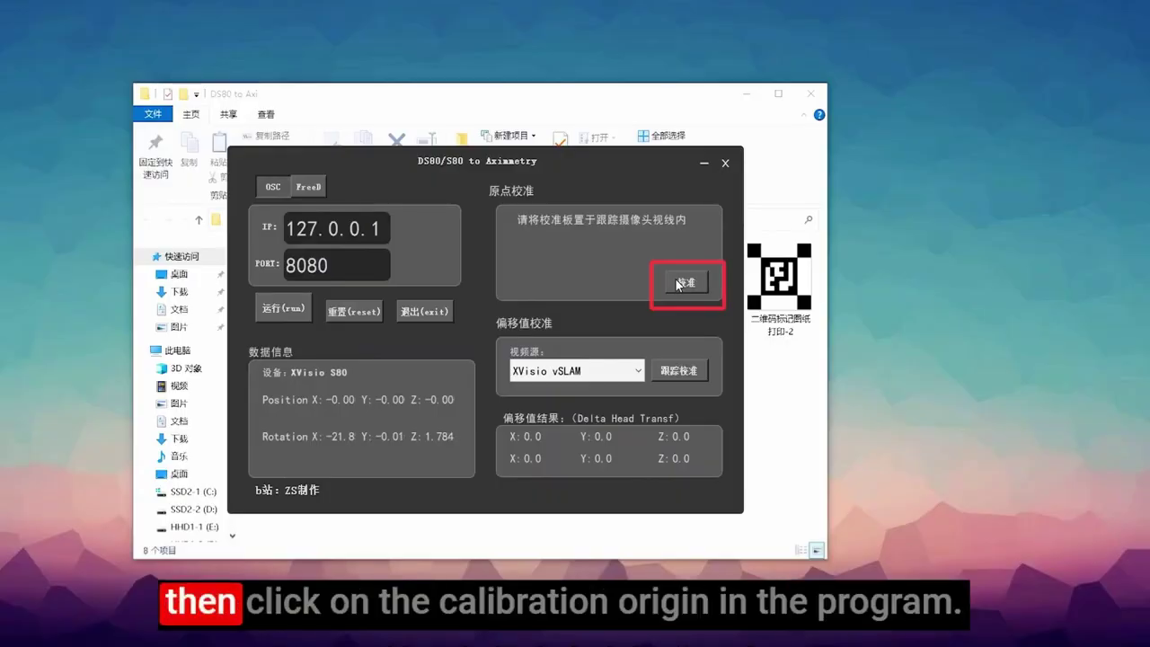
click(678, 282)
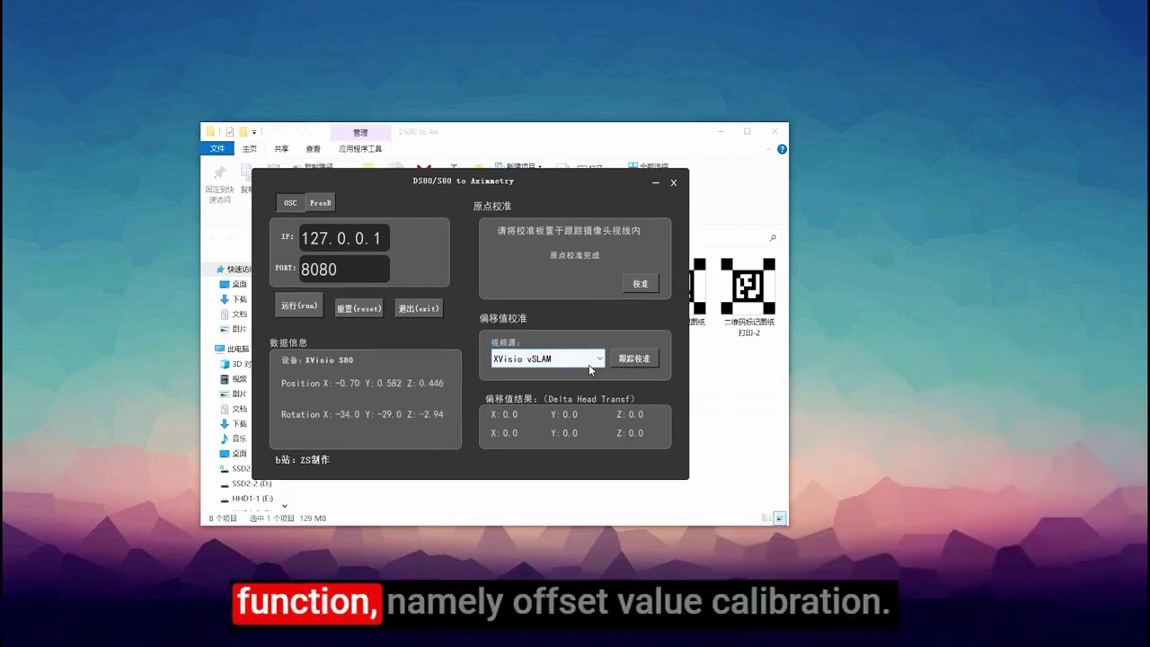
- With XVisio vSLAM as video source, run offset calibration to get Delta Head X -1.84, Y 2.004, Z -9.27
click(599, 360)
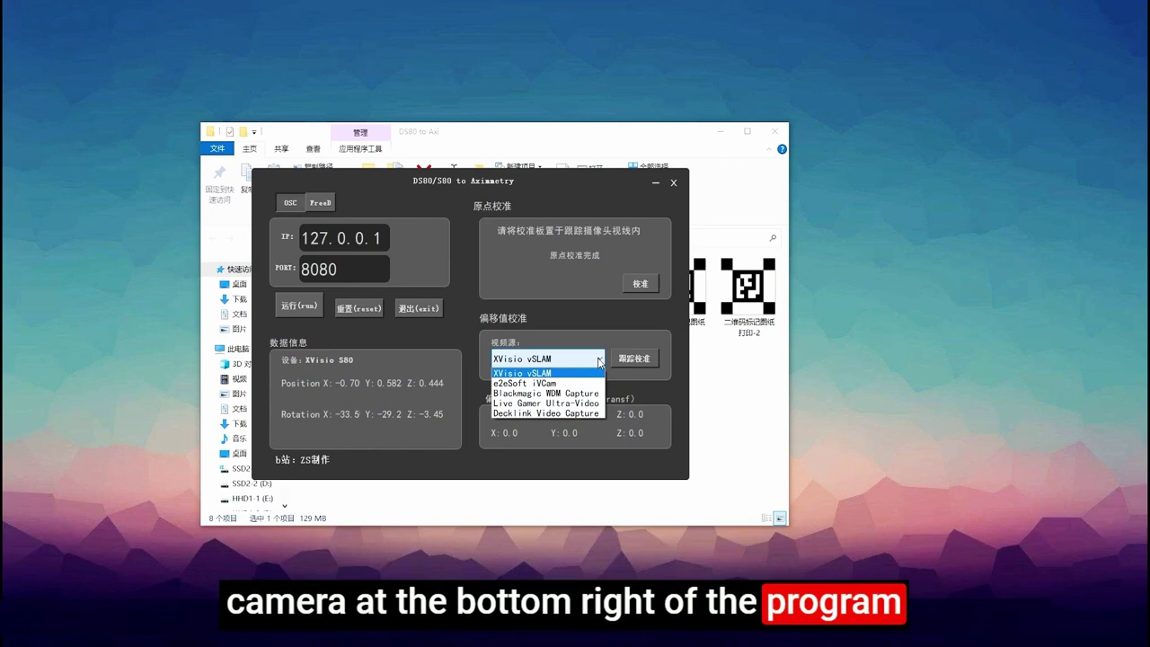
click(599, 360)
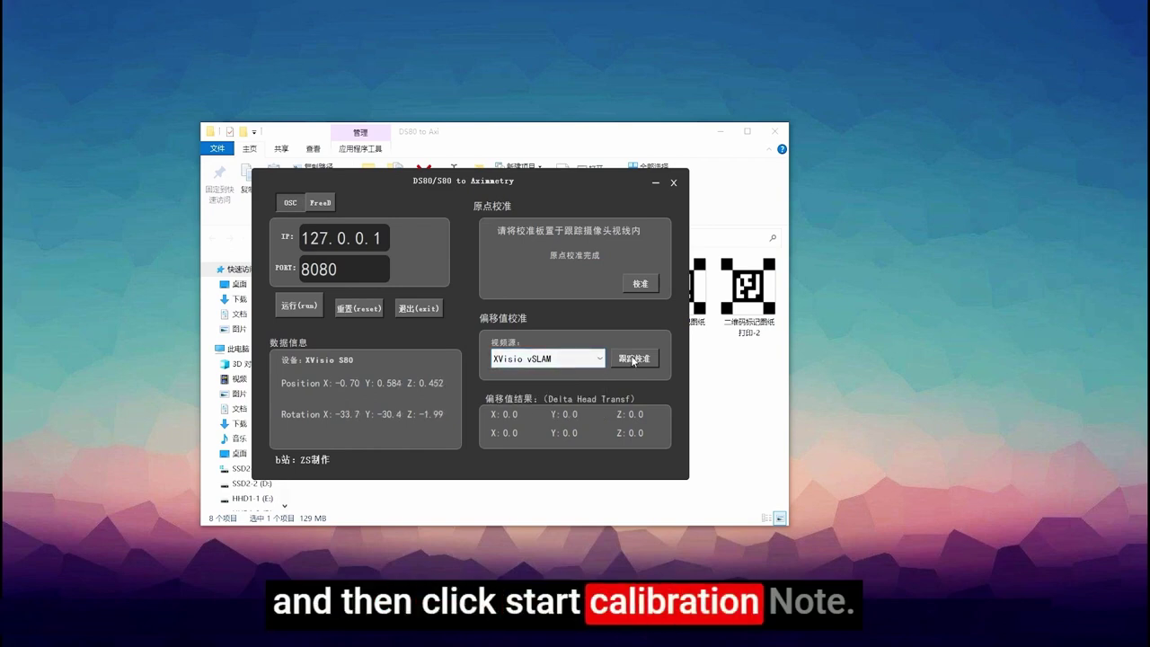
click(635, 359)
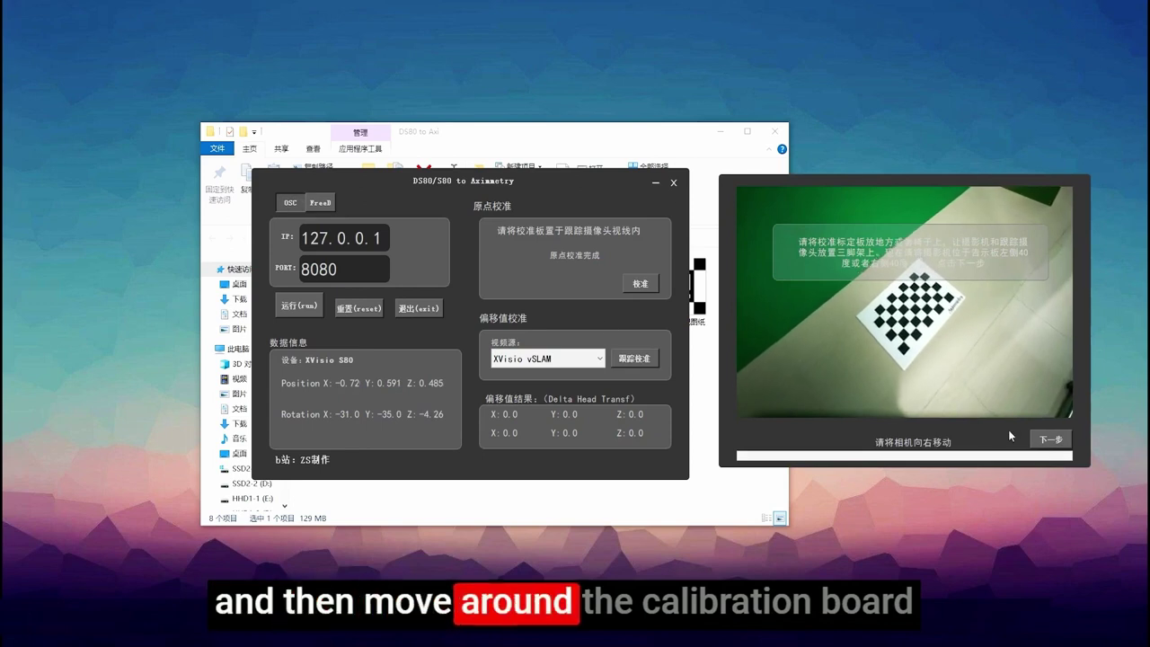
click(1047, 440)
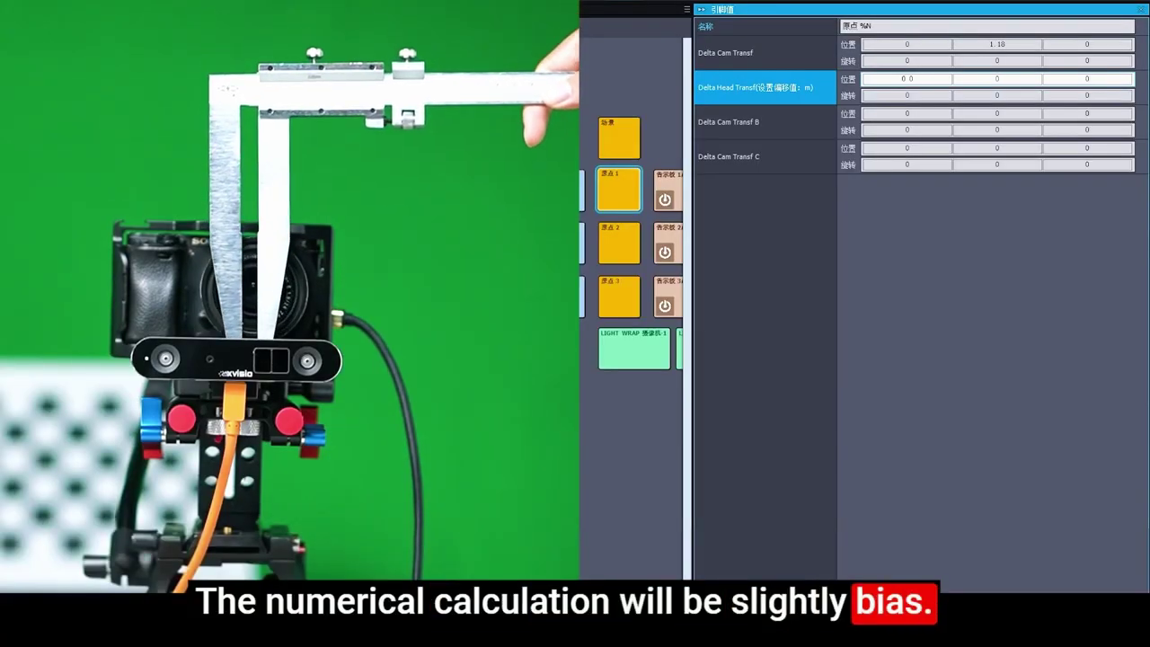
- Enter Delta Head Transf position offsets X 0.01, Y 0.036 and Z -0.11
text(1)
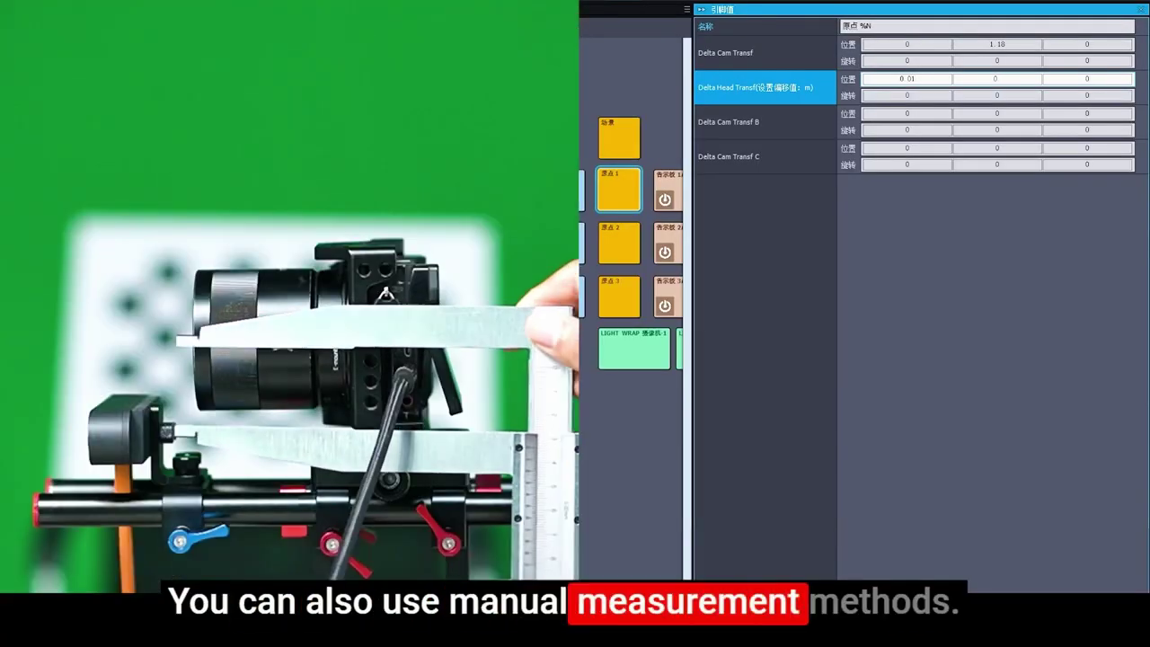
key(Tab)
text(0.036)
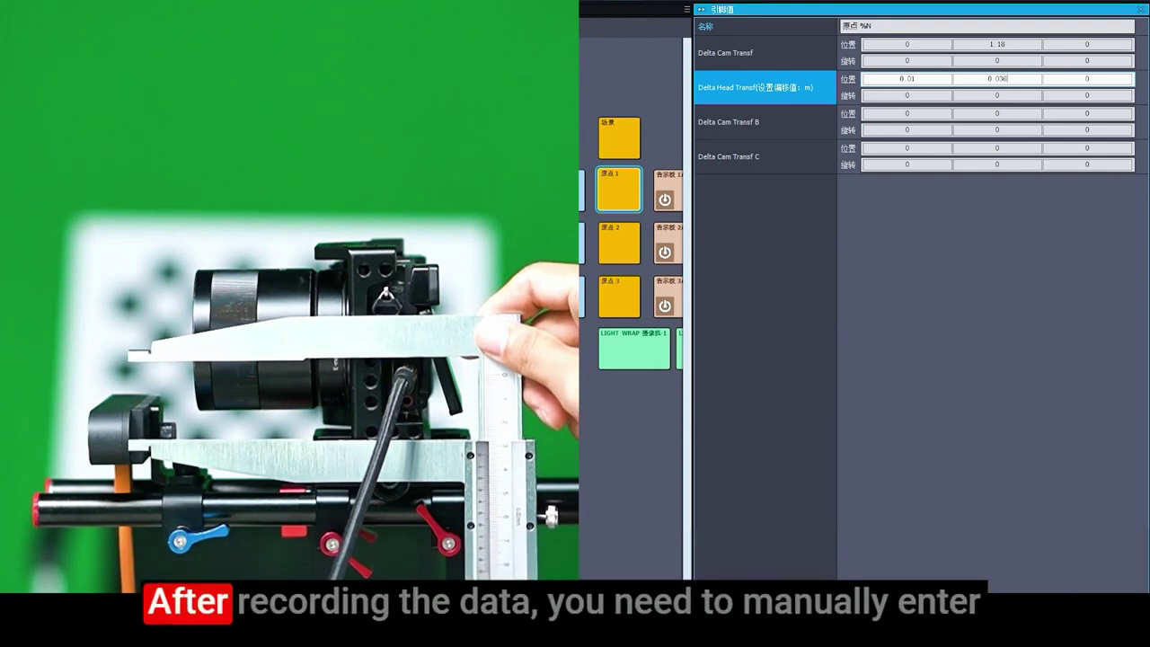
key(Tab)
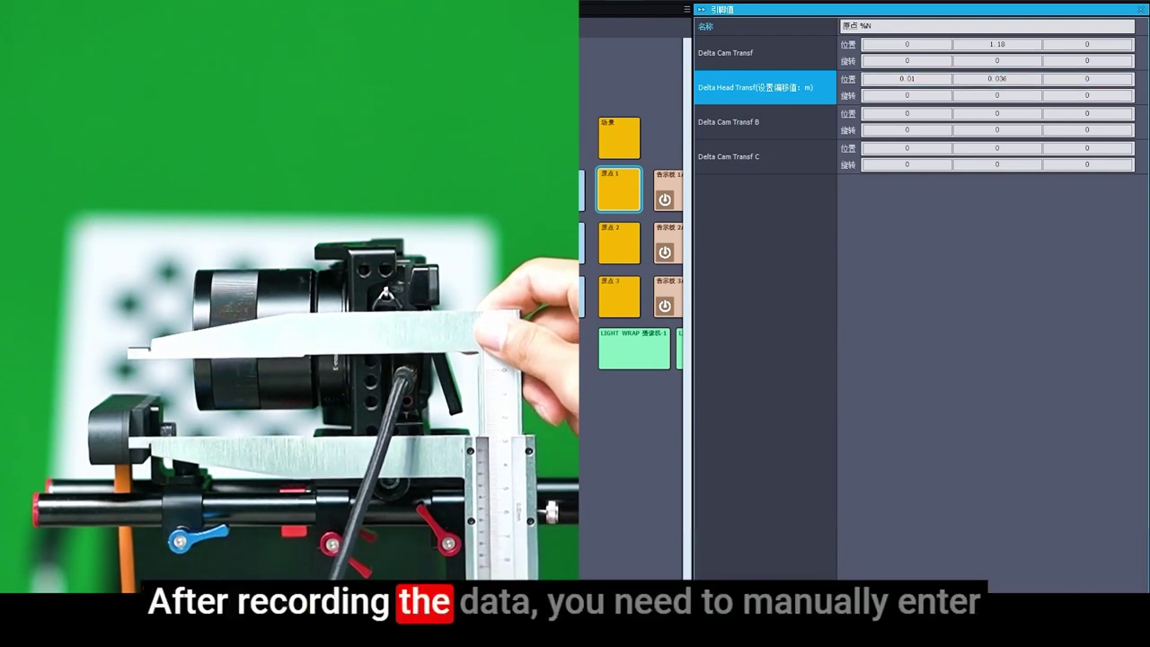
text(-)
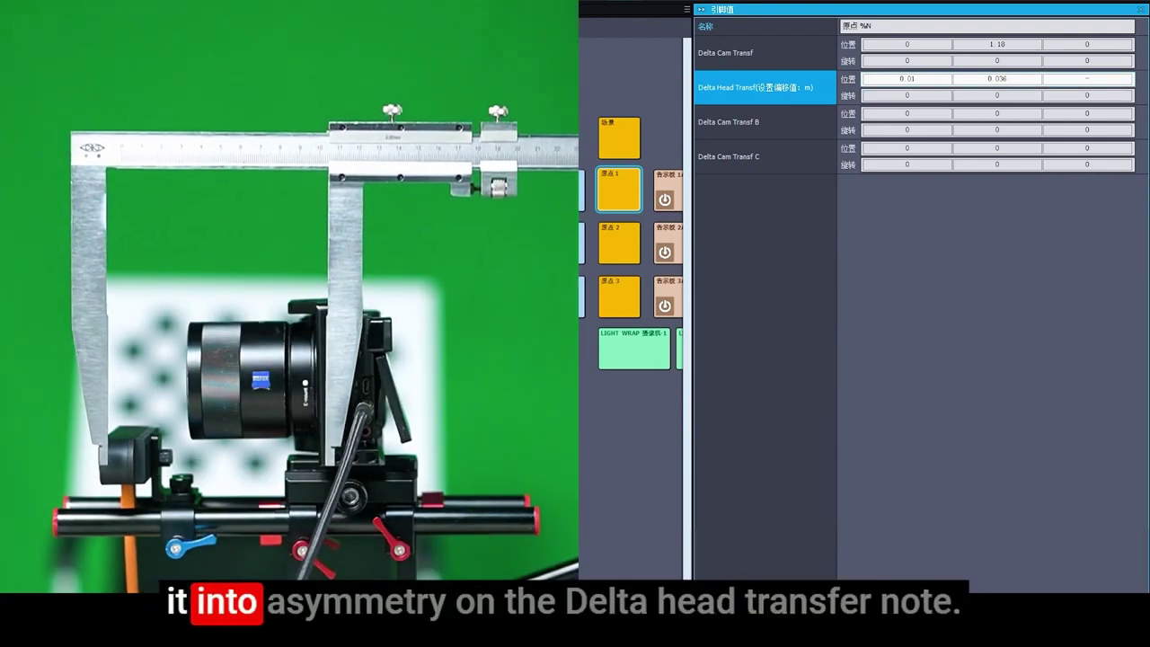
text(0.11)
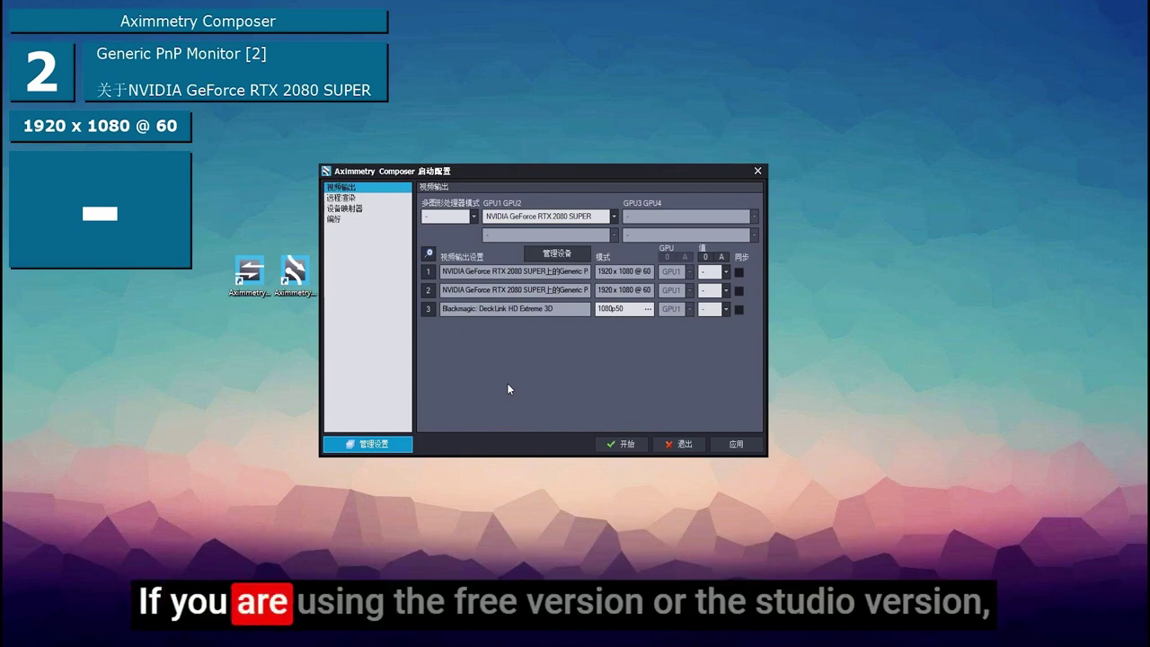
- Add an OSC server device at 127.0.0.1 port 8080 in the device mapper
click(385, 208)
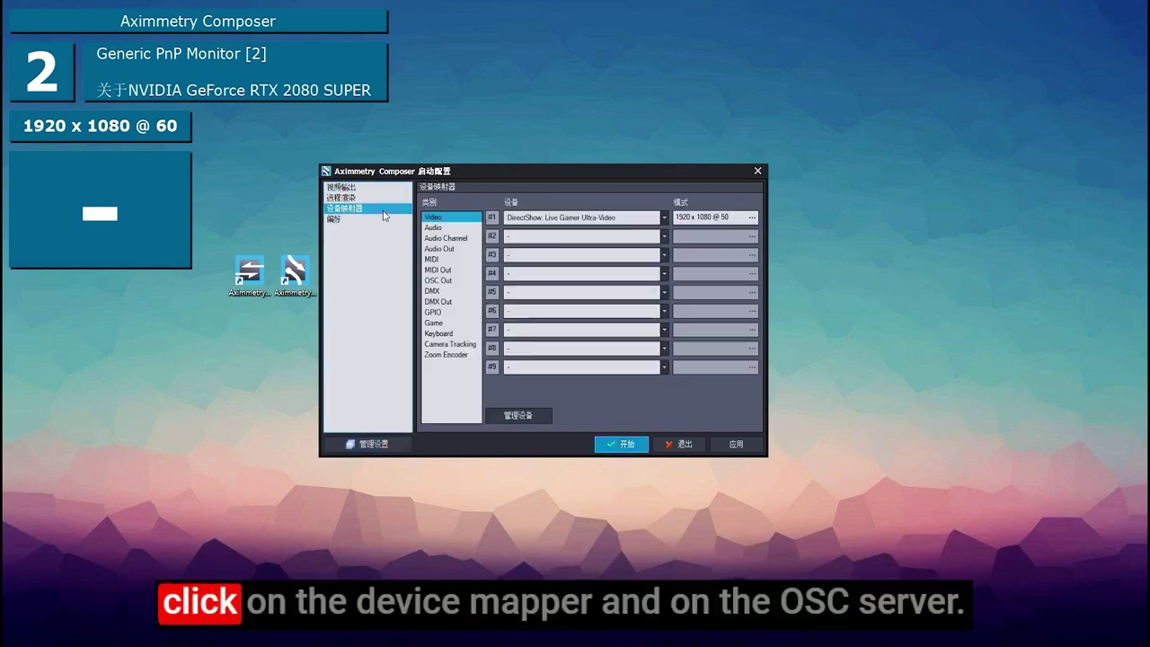
click(530, 417)
click(415, 328)
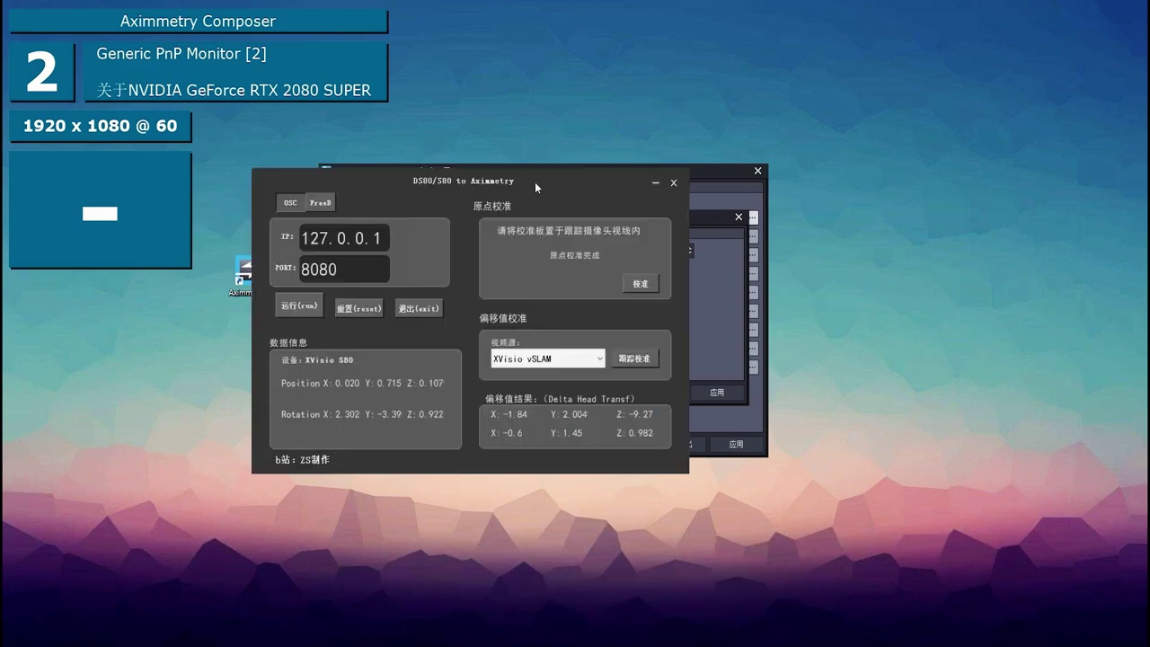
drag(534, 187, 528, 315)
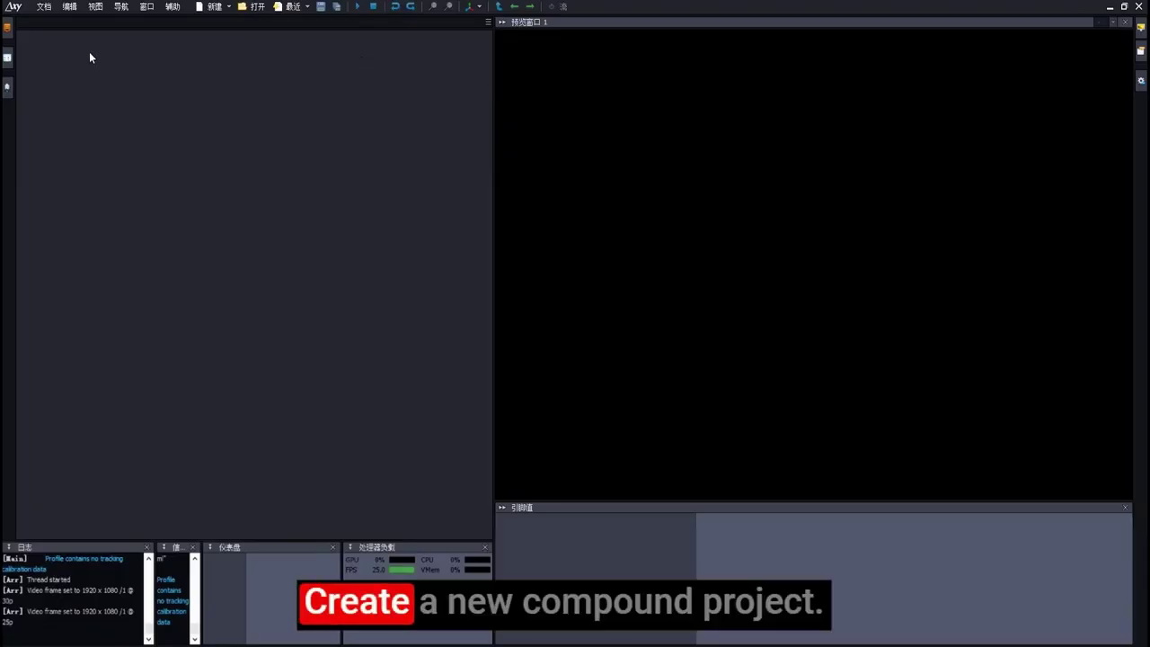
- Create a new empty compound
click(43, 7)
mouse_move(138, 25)
click(180, 20)
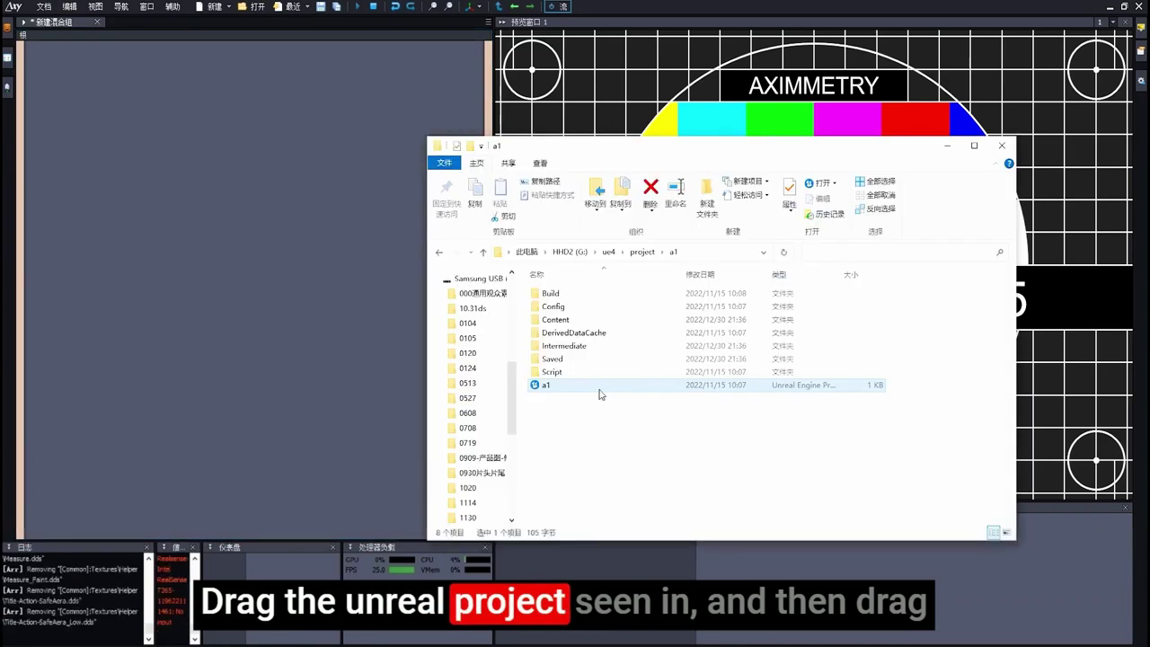
- Add a1.uproject and the TrackedCam DS80 compound, wiring Rendered input and Preview/Out outputs
drag(600, 393, 332, 246)
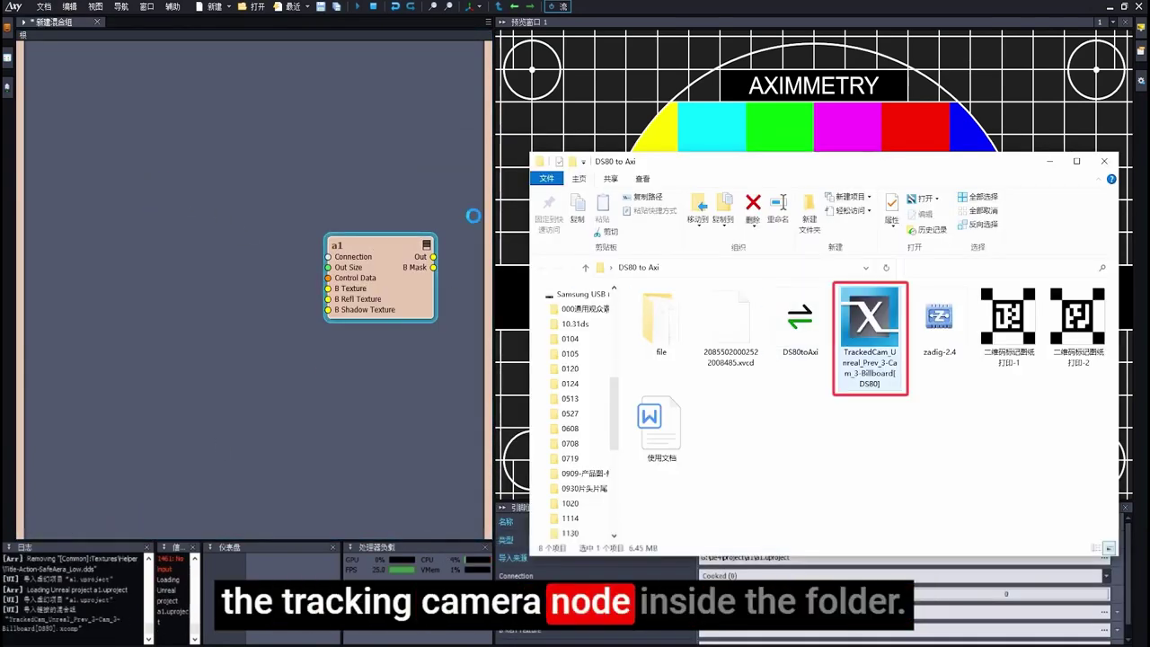
drag(869, 337, 153, 189)
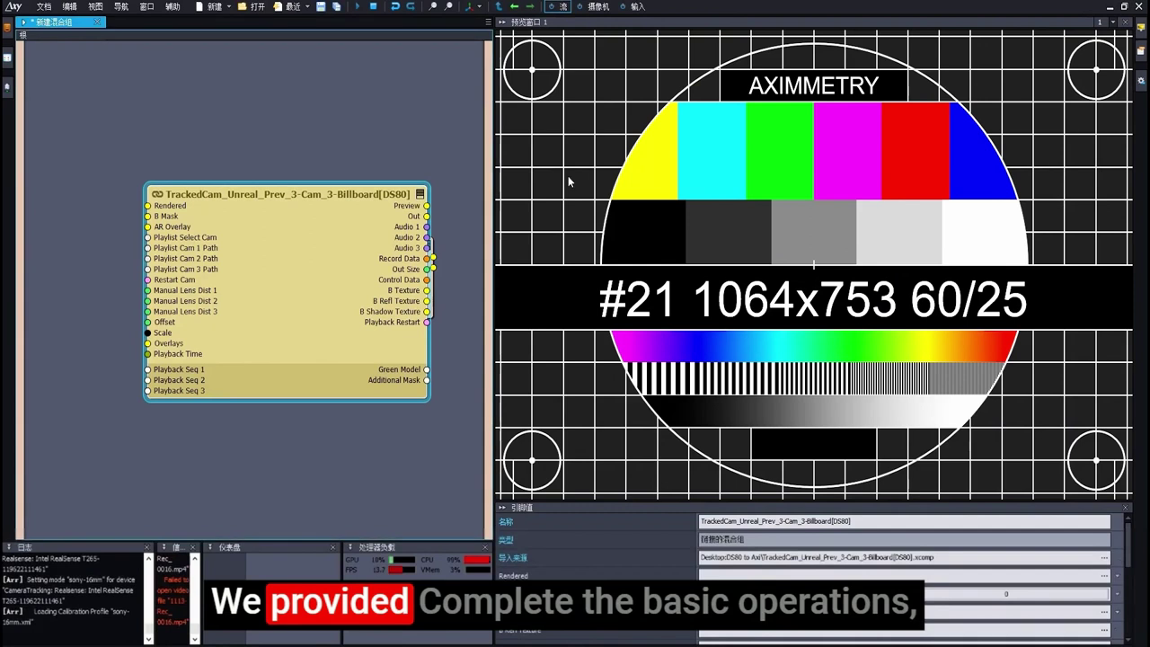
drag(251, 189, 146, 207)
drag(362, 267, 388, 261)
drag(459, 251, 159, 222)
drag(500, 31, 485, 45)
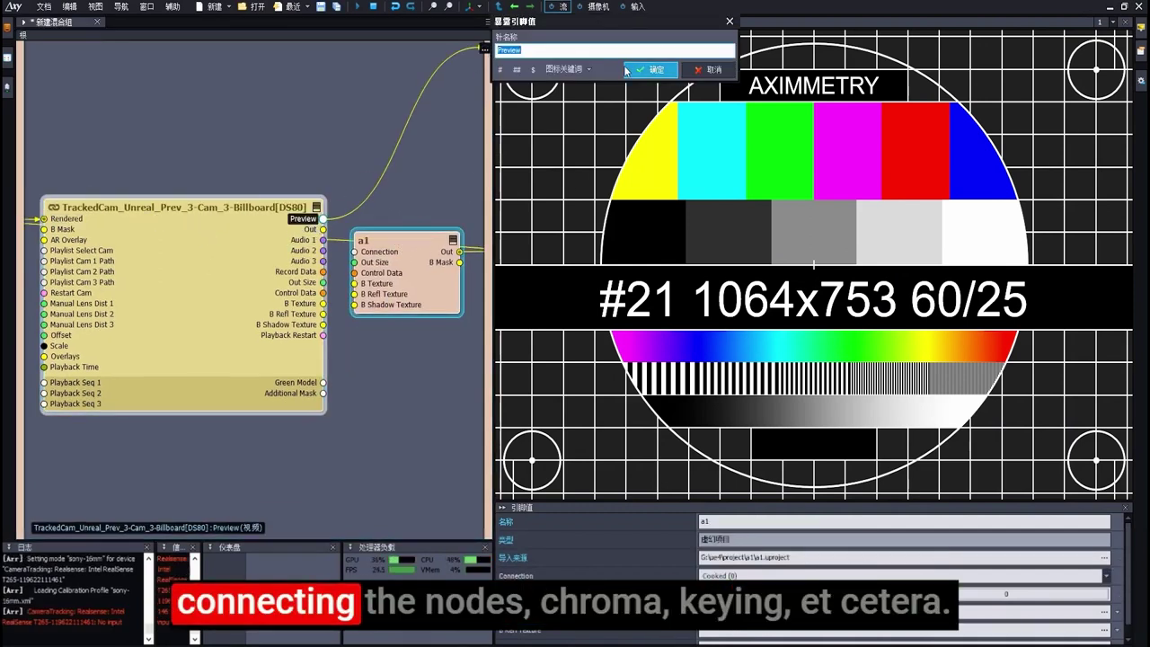
drag(322, 229, 456, 56)
drag(324, 293, 355, 272)
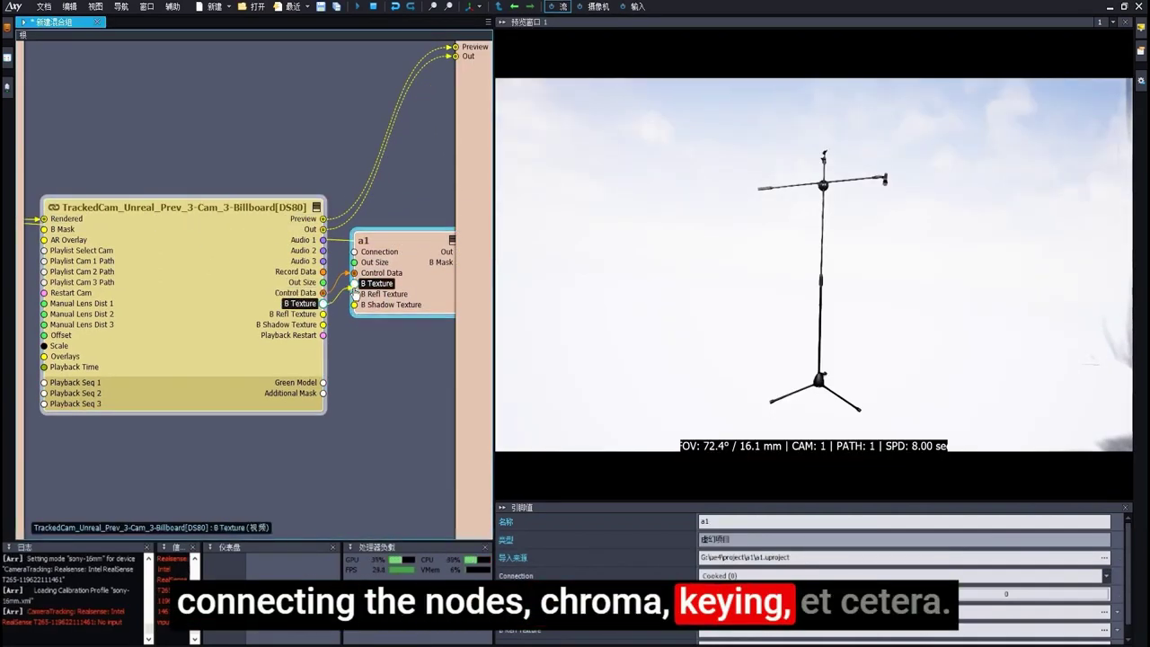
- Pick the background colour for keyer 1 on the camera's control board
click(634, 7)
click(280, 177)
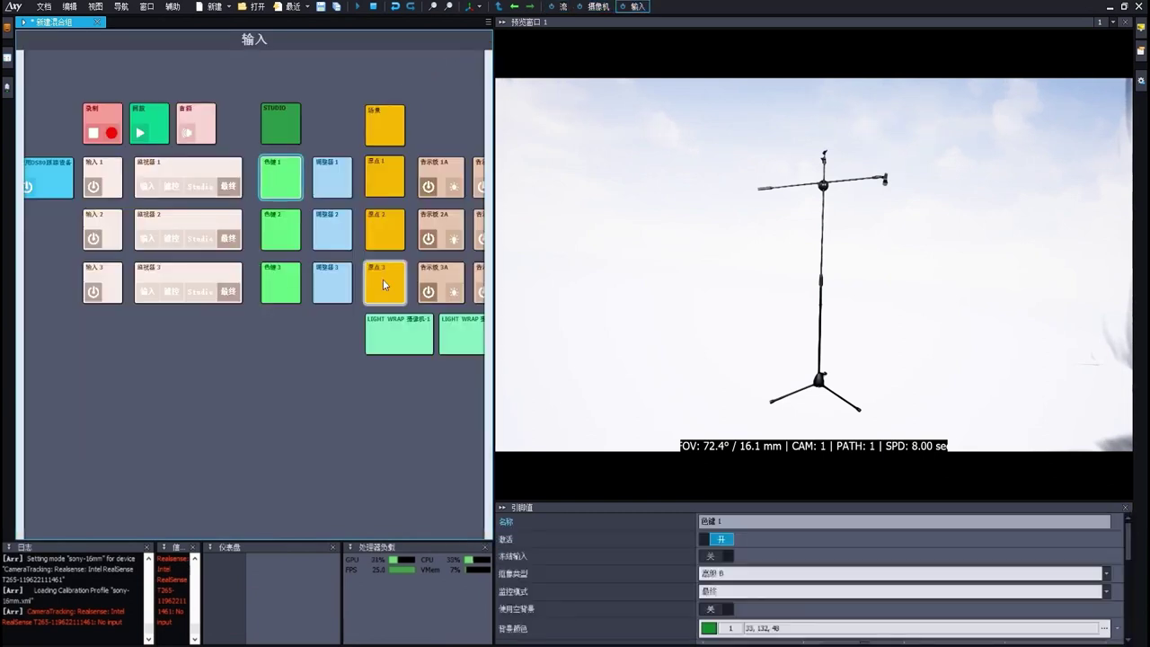
click(707, 628)
click(869, 632)
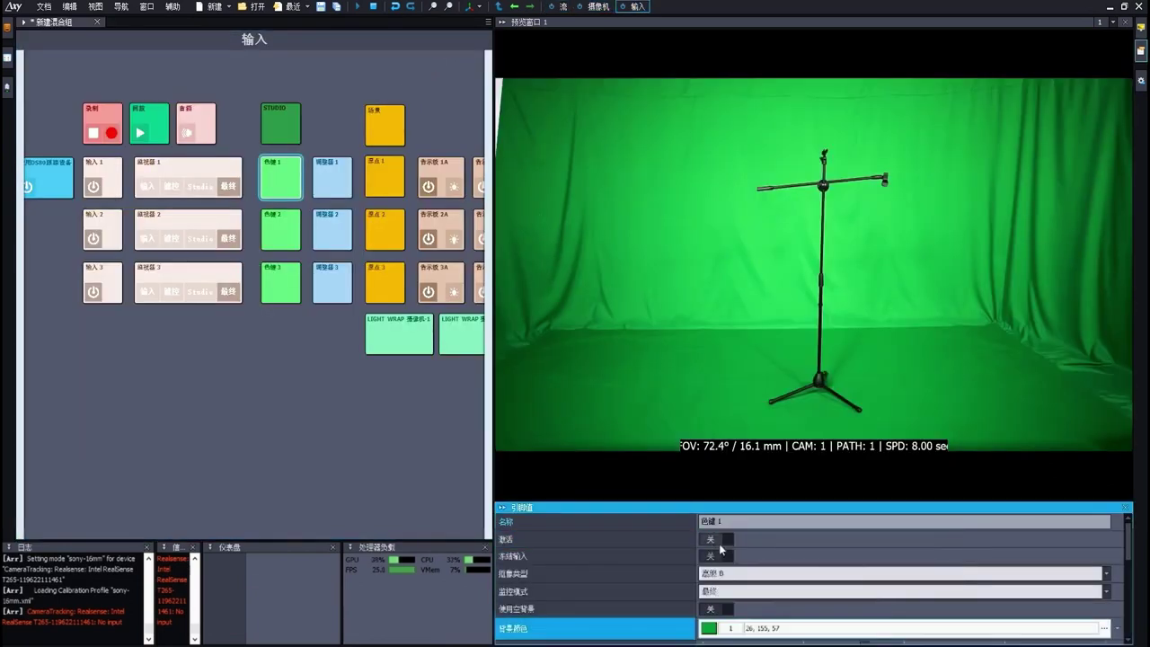
- Lower the key high-cut, check Input 1's sony-16mm calibration profile, and switch on DS80 tracking
scroll(718, 544, down, 2)
drag(999, 606, 979, 606)
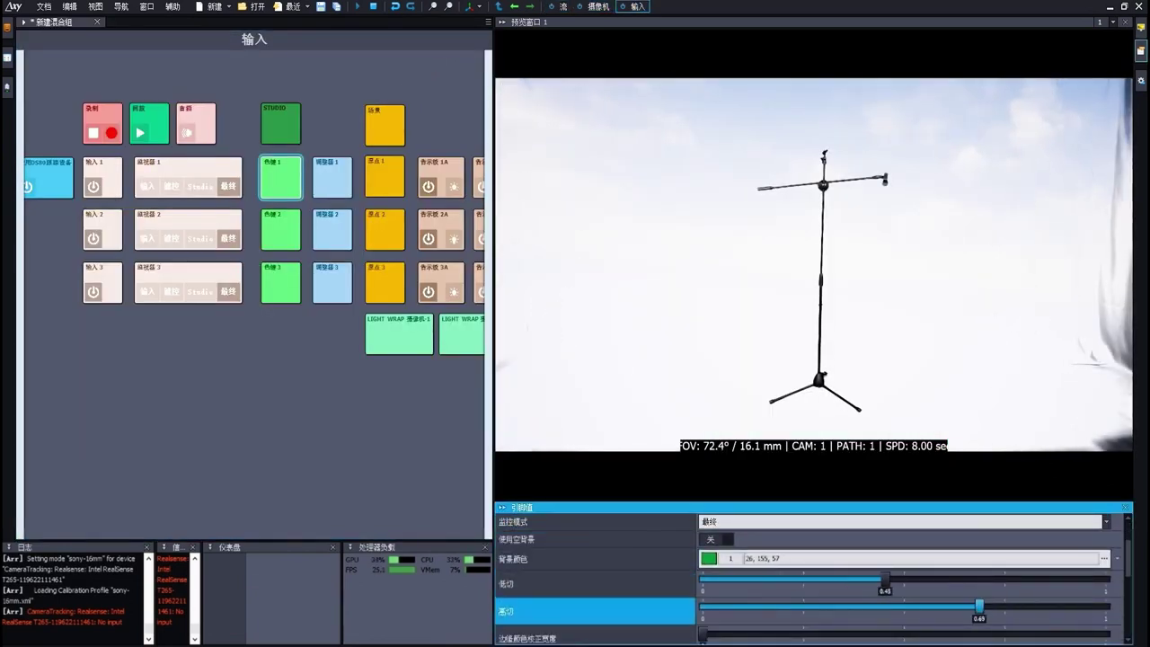
click(179, 182)
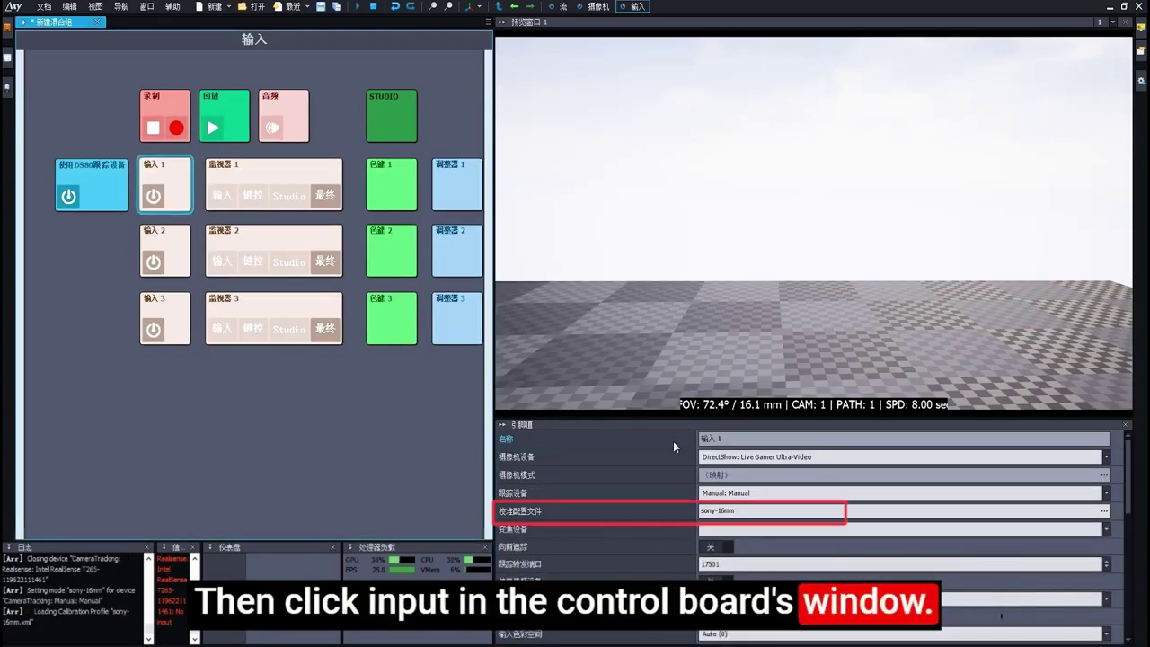
click(988, 511)
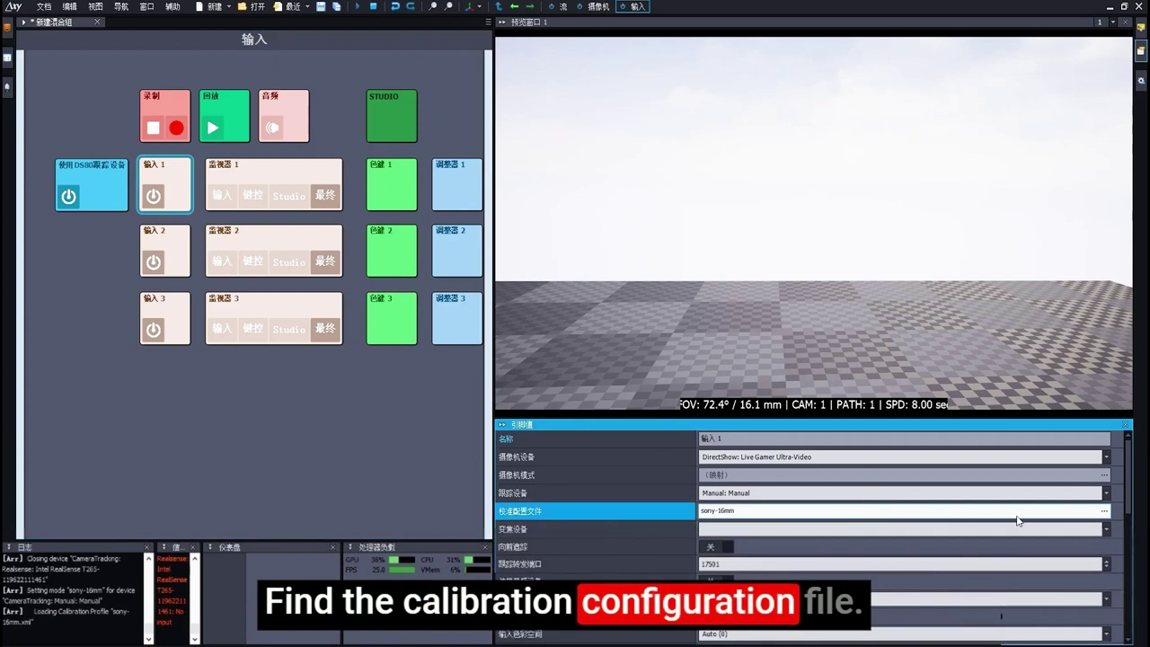
click(1102, 512)
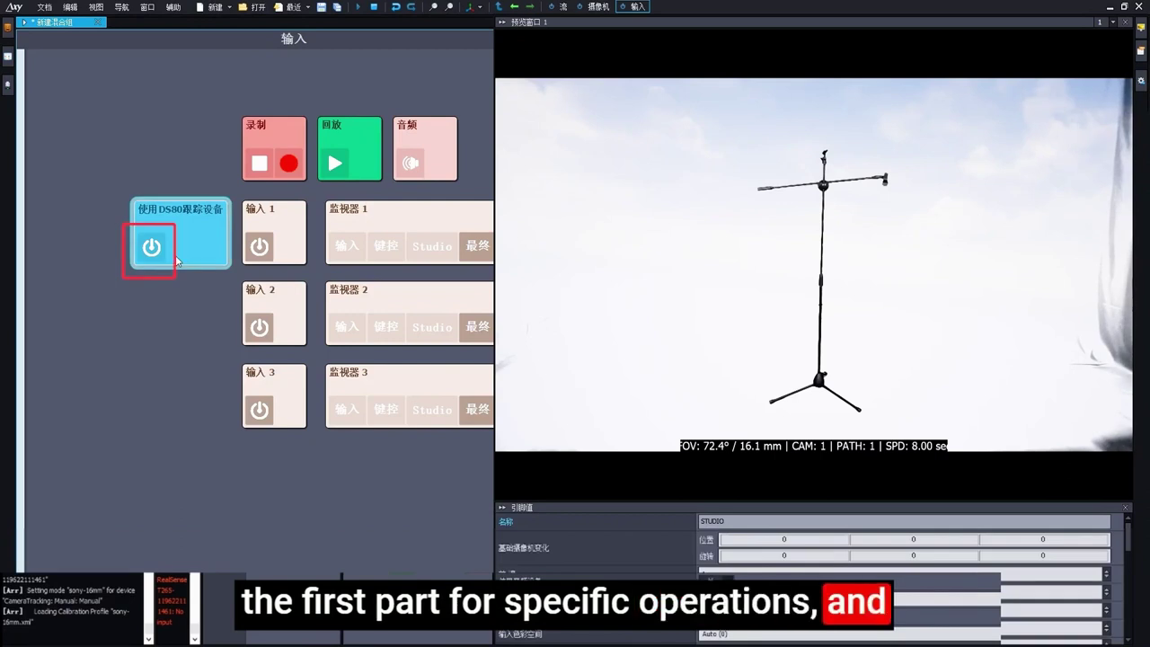
click(158, 256)
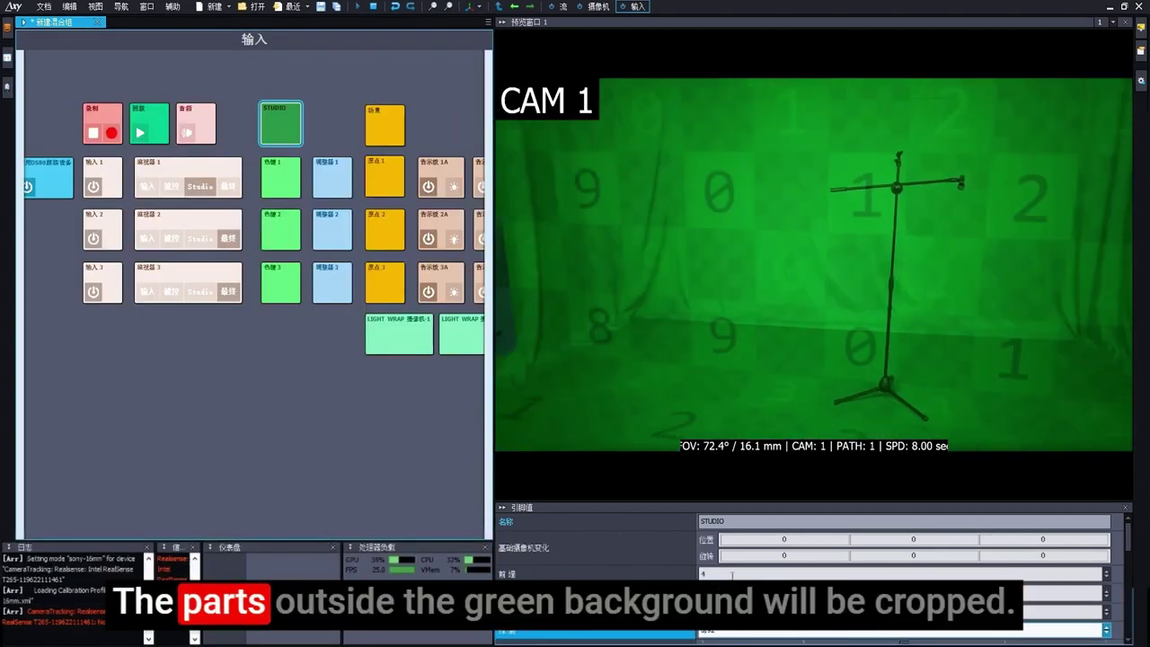
- Crop the studio green area (right -0.23, bottom 0.88, top 2.36) and show the final keyed image
scroll(732, 575, down, 5)
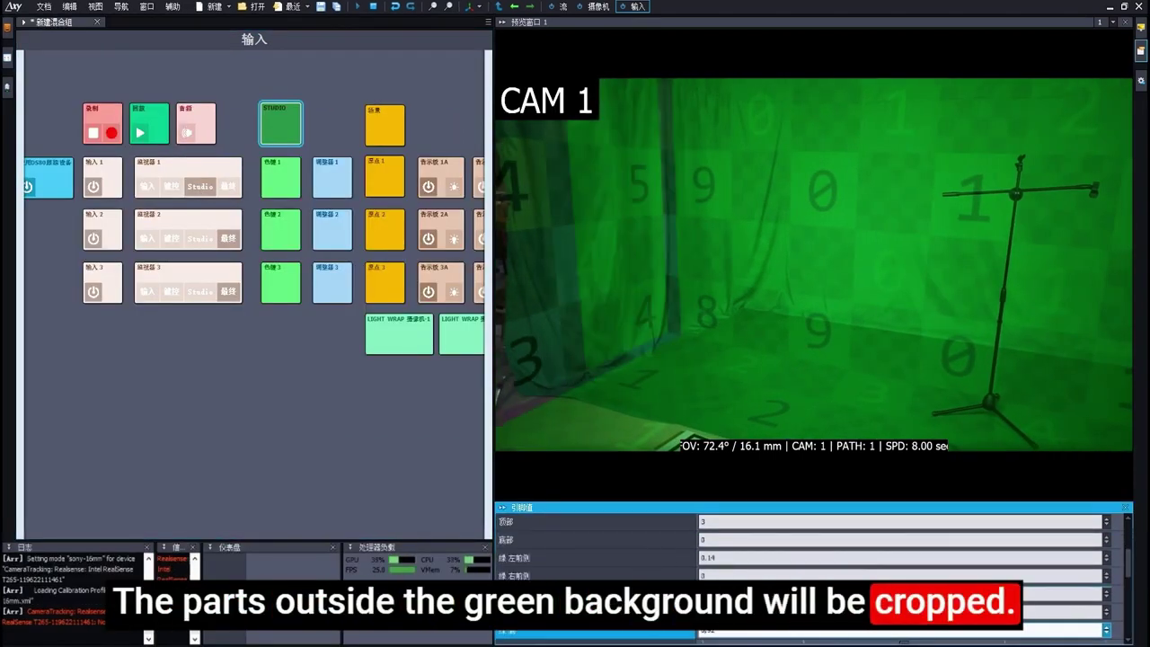
scroll(746, 591, down, 1)
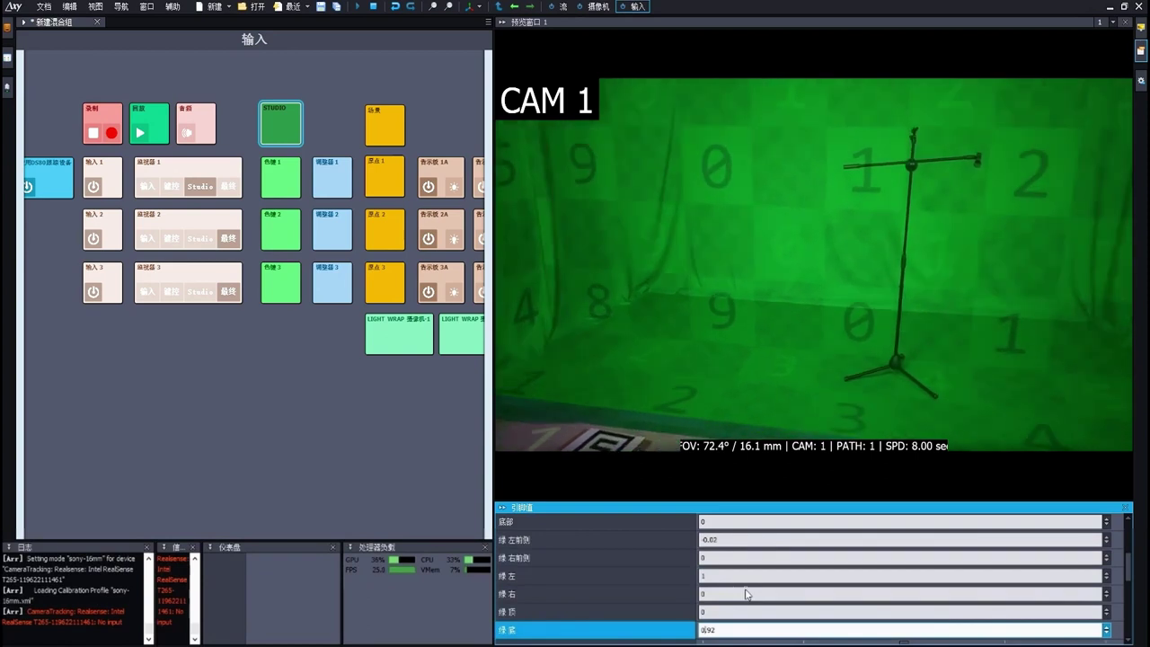
click(745, 594)
text(-0.23)
key(Return)
scroll(735, 593, down, 1)
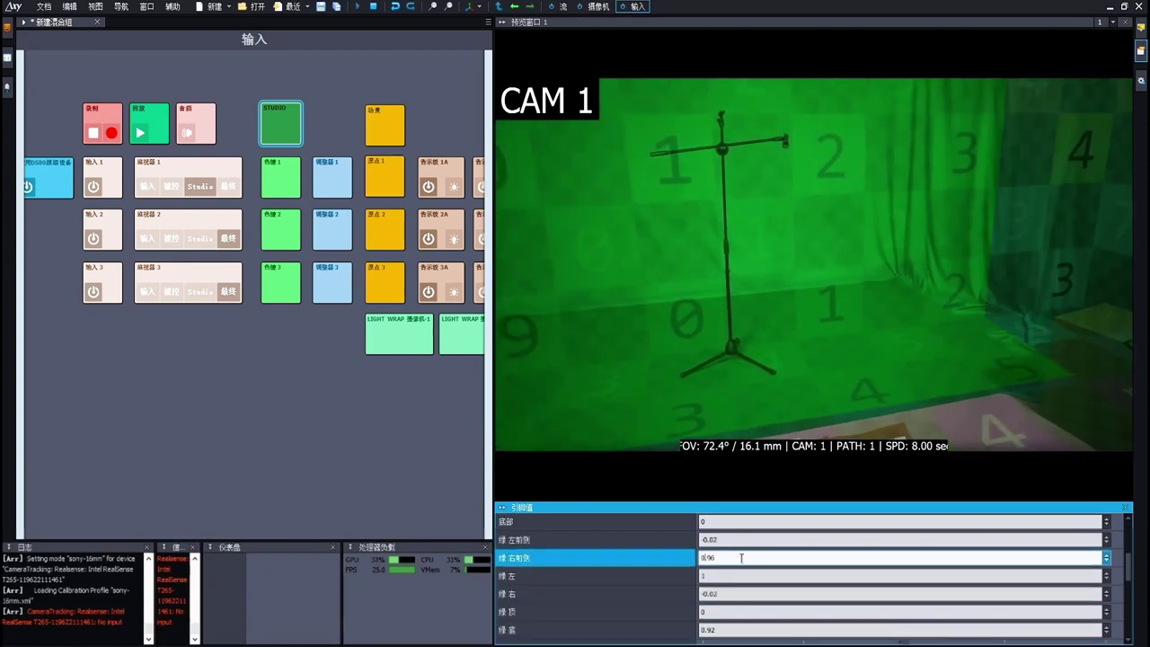
click(735, 611)
text(0.88)
scroll(736, 614, up, 5)
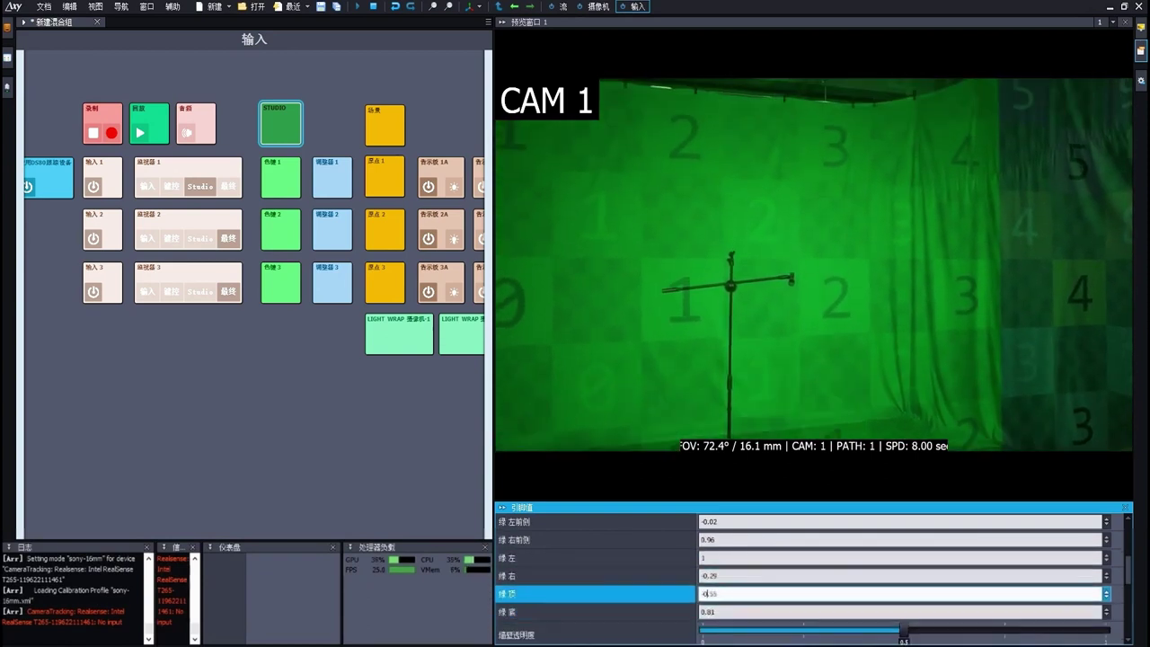
click(770, 582)
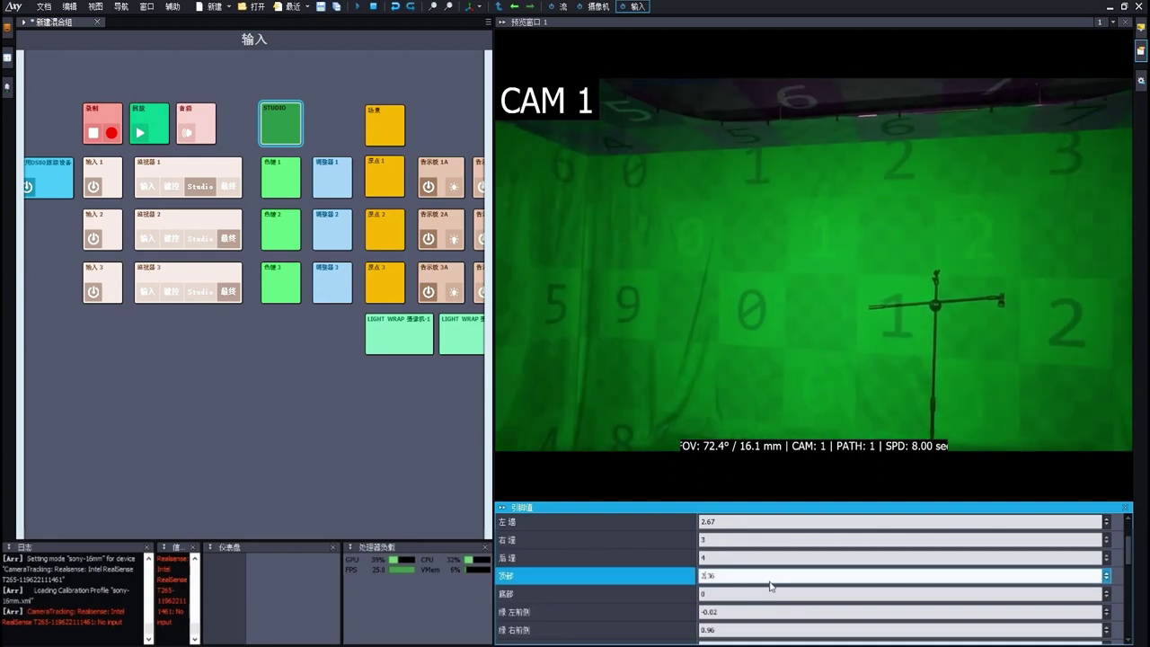
click(229, 191)
- Raise the DS80 tracking delay from 0.135 through 0.185, 0.235 and 0.265 to sync camera and scene
click(46, 176)
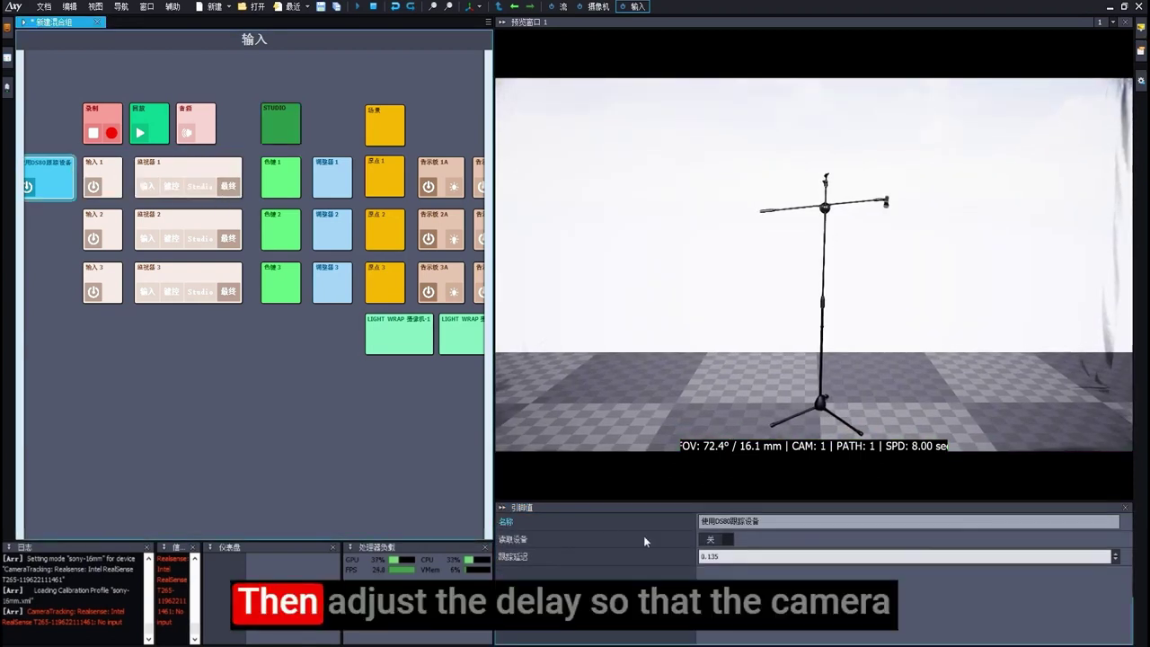
click(745, 557)
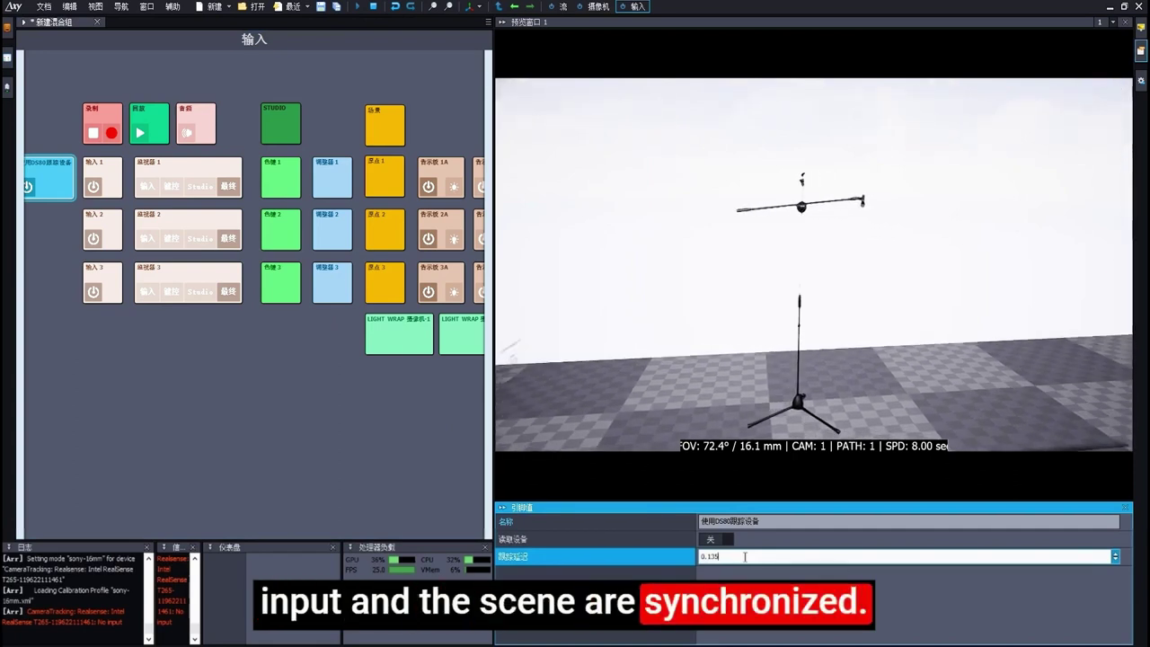
key(BackSpace)
key(BackSpace)
text(85)
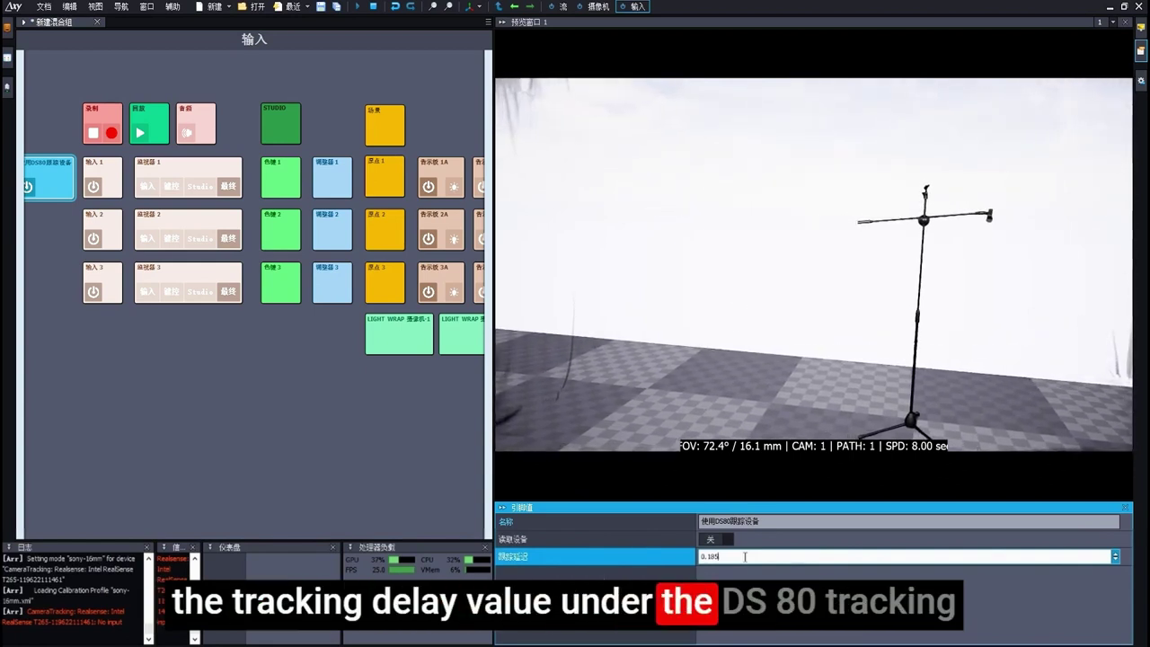
key(BackSpace)
key(BackSpace)
text(35)
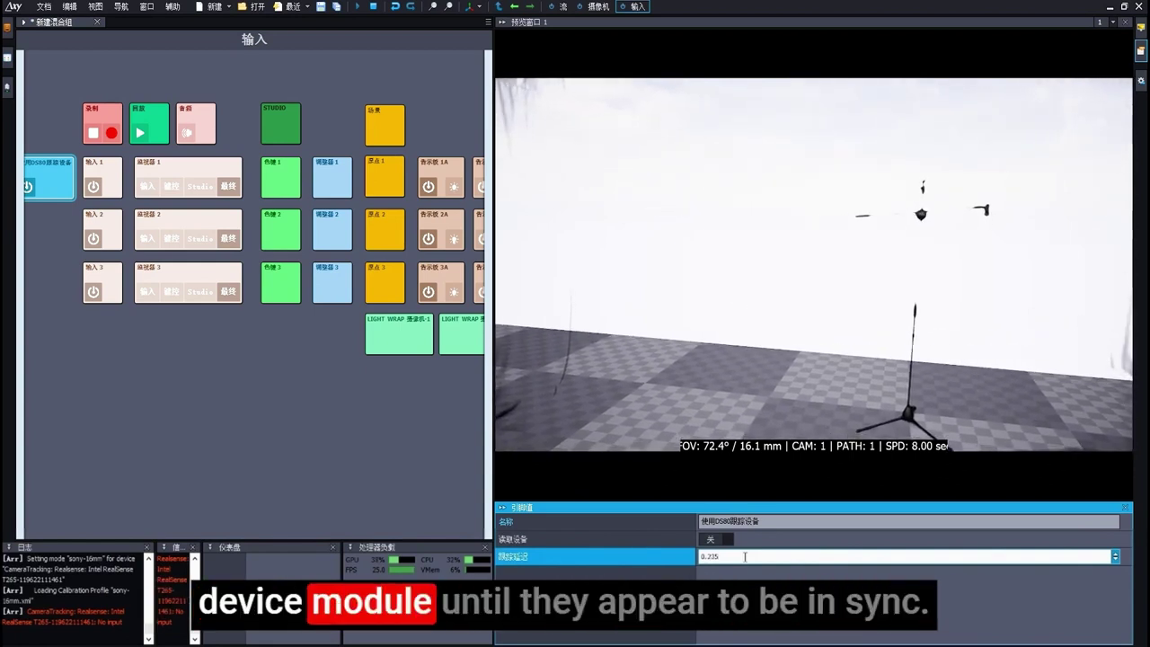
key(BackSpace)
key(BackSpace)
text(65)
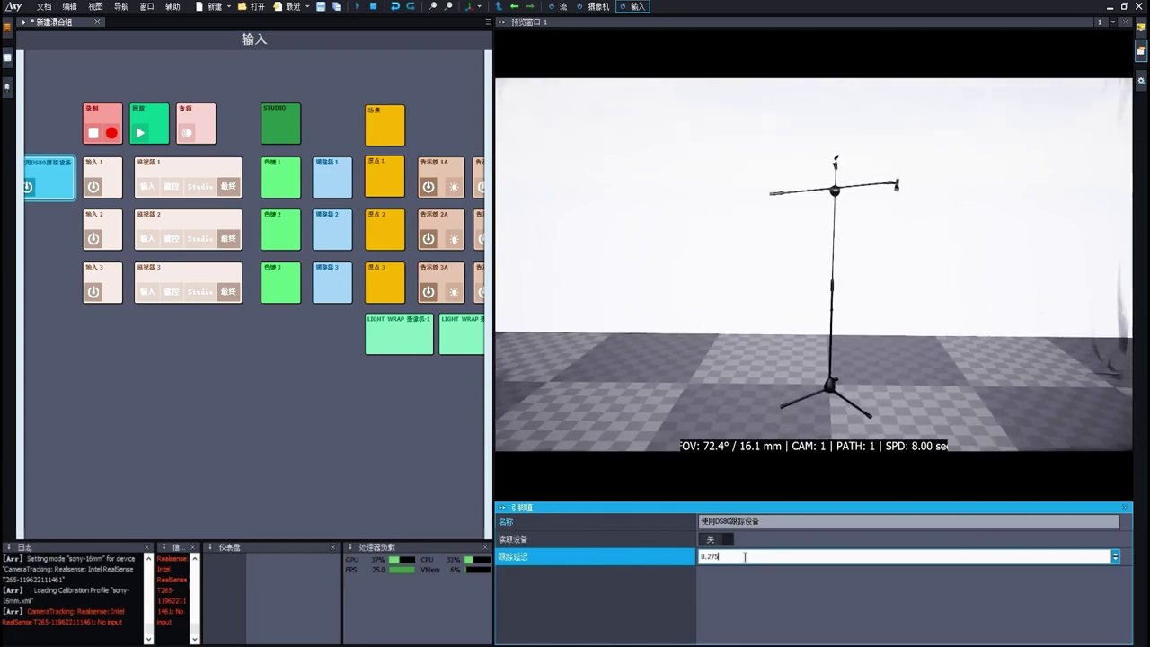
- Enter 原点 1's Delta Head Transf position as -0.0184, 0.02, -0.0927, then return to the node graph
click(400, 180)
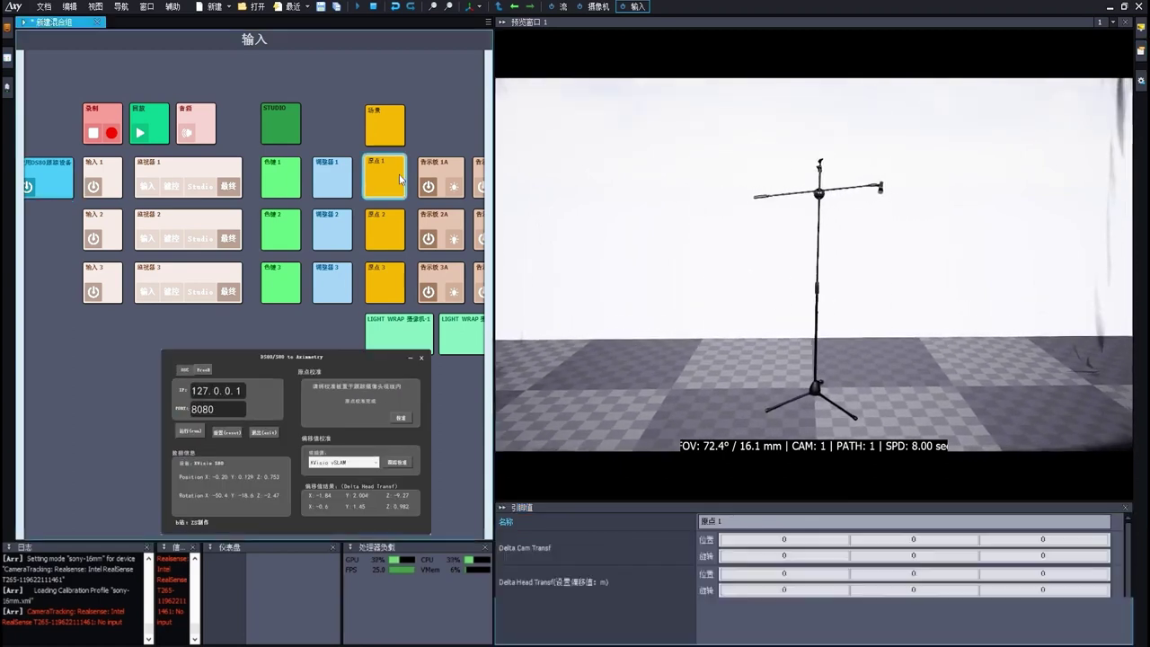
drag(723, 496, 731, 424)
click(799, 491)
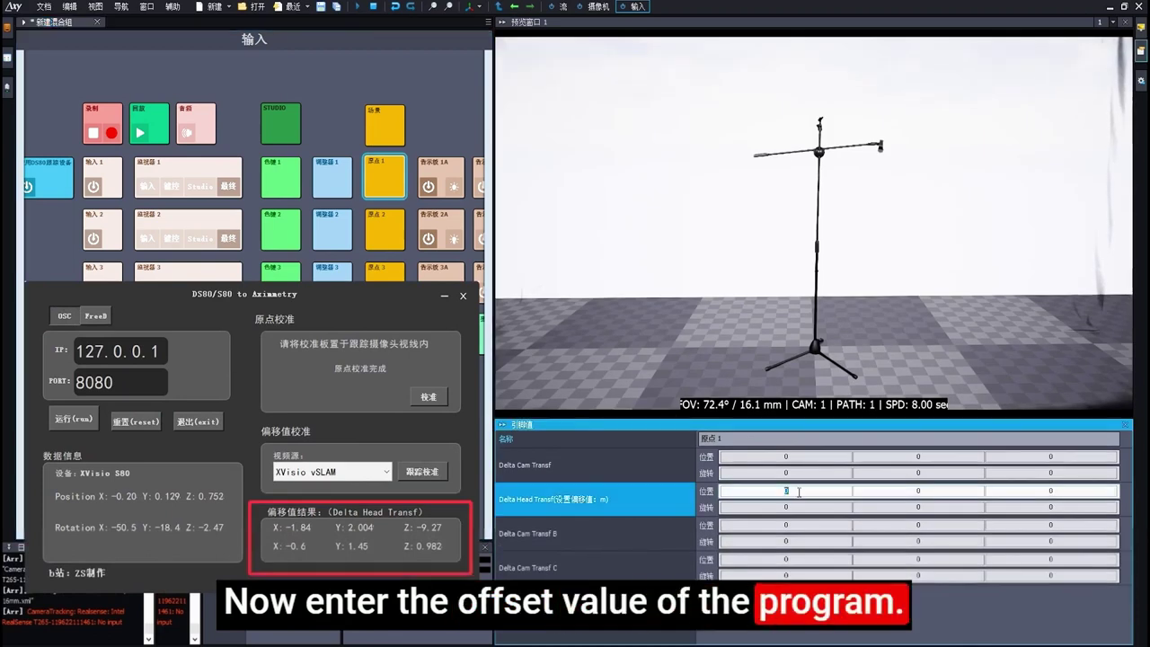
text(-0.0184)
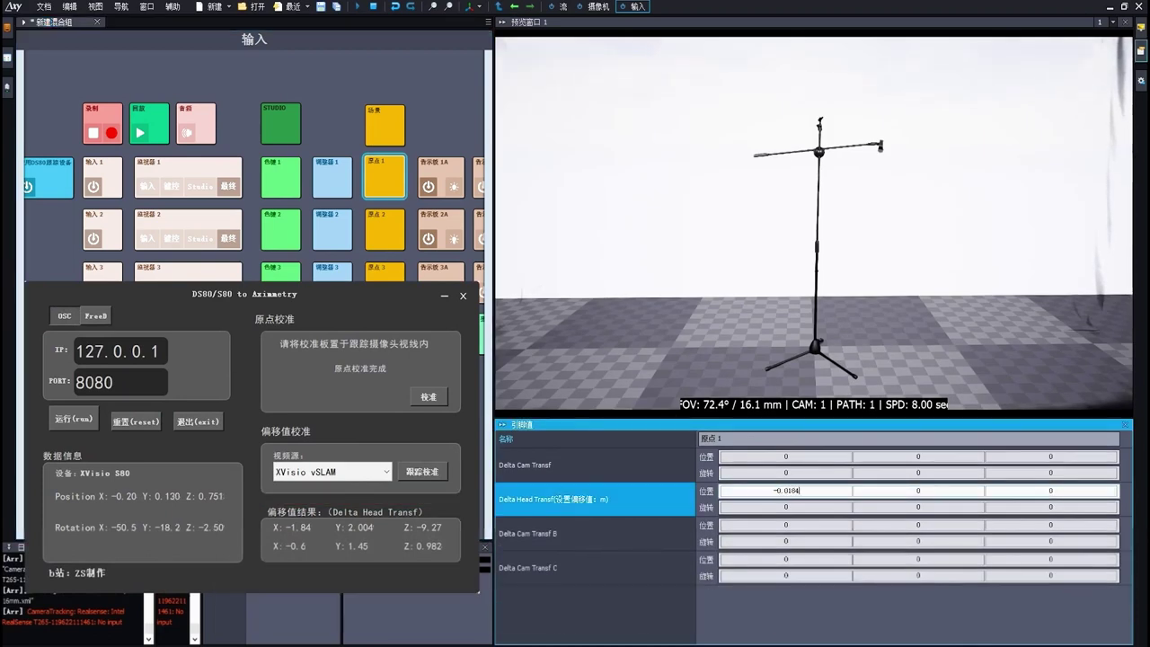
key(Return)
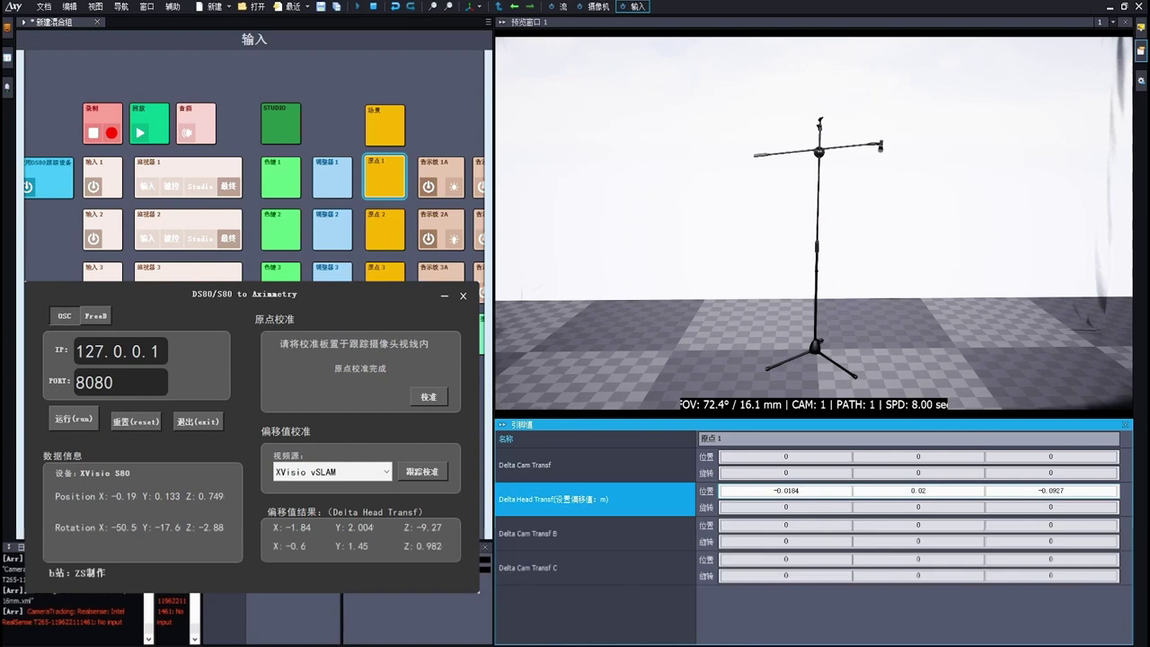
click(558, 7)
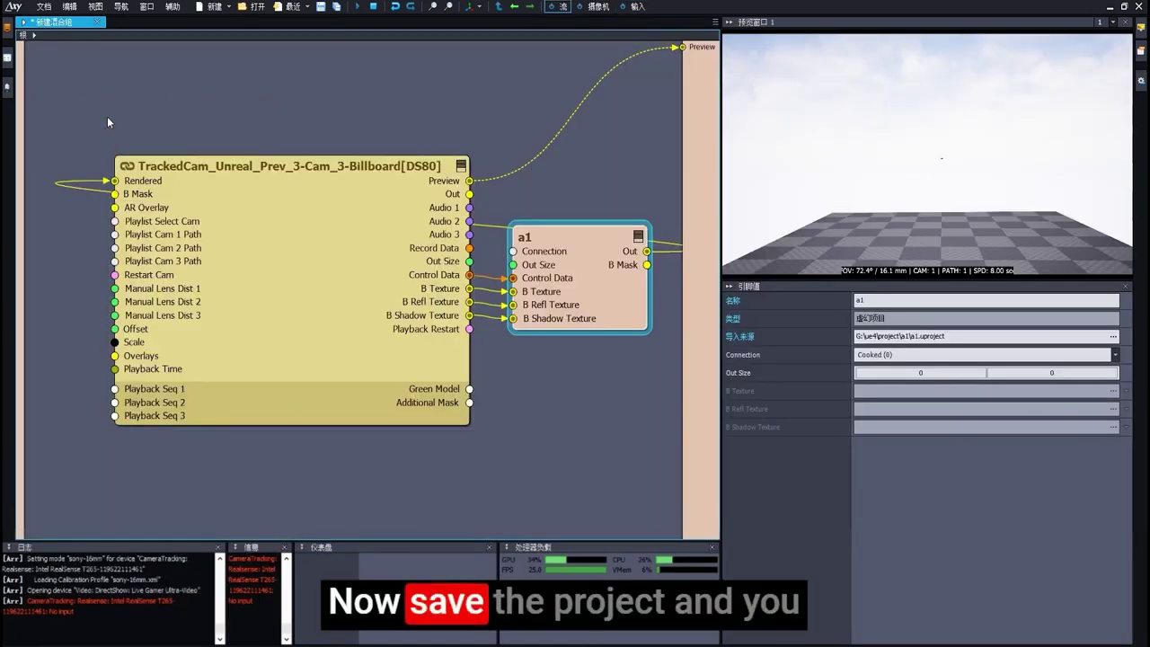
- Save the compound as 1111.xcomp and close its tab
click(43, 6)
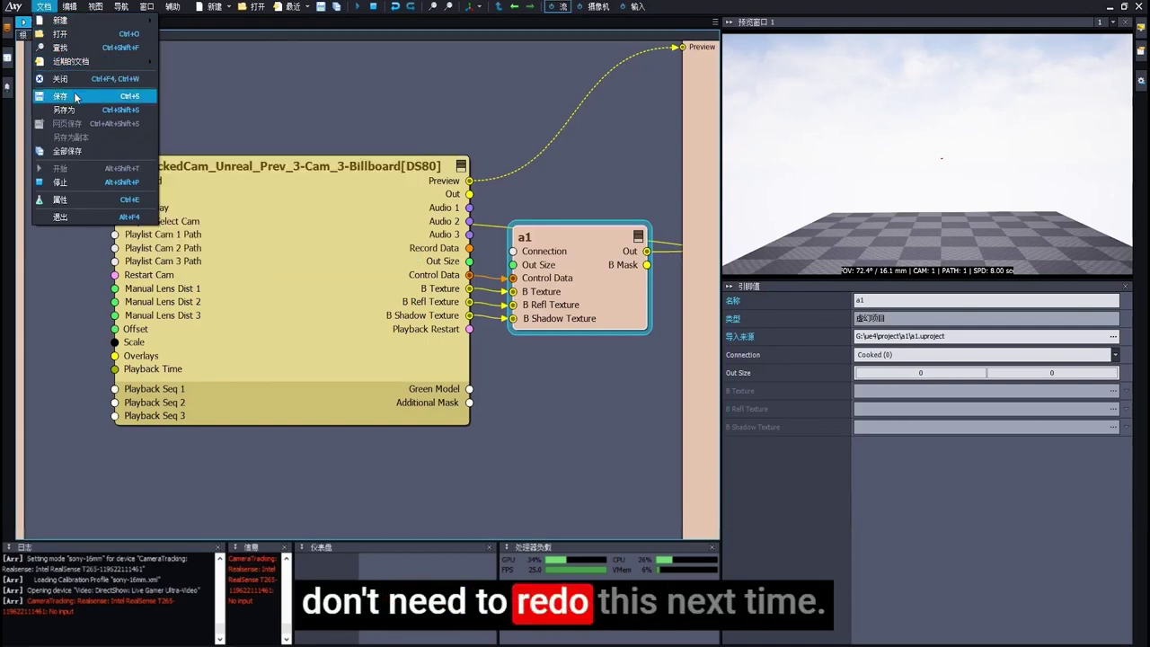
click(65, 109)
text(1111)
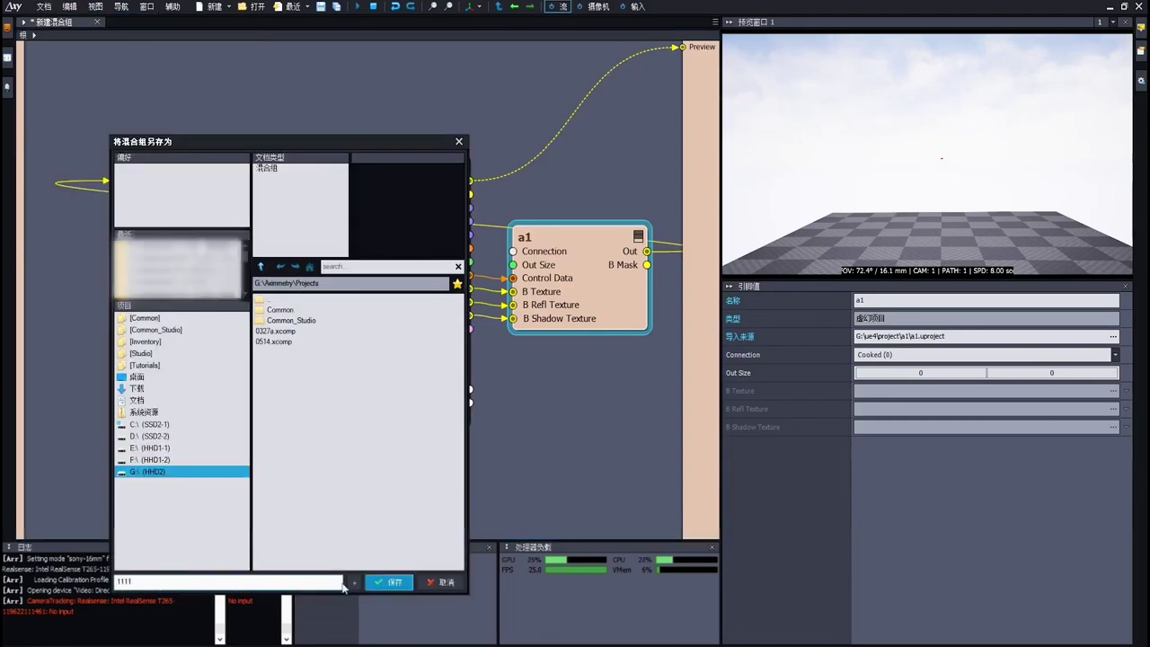
click(388, 582)
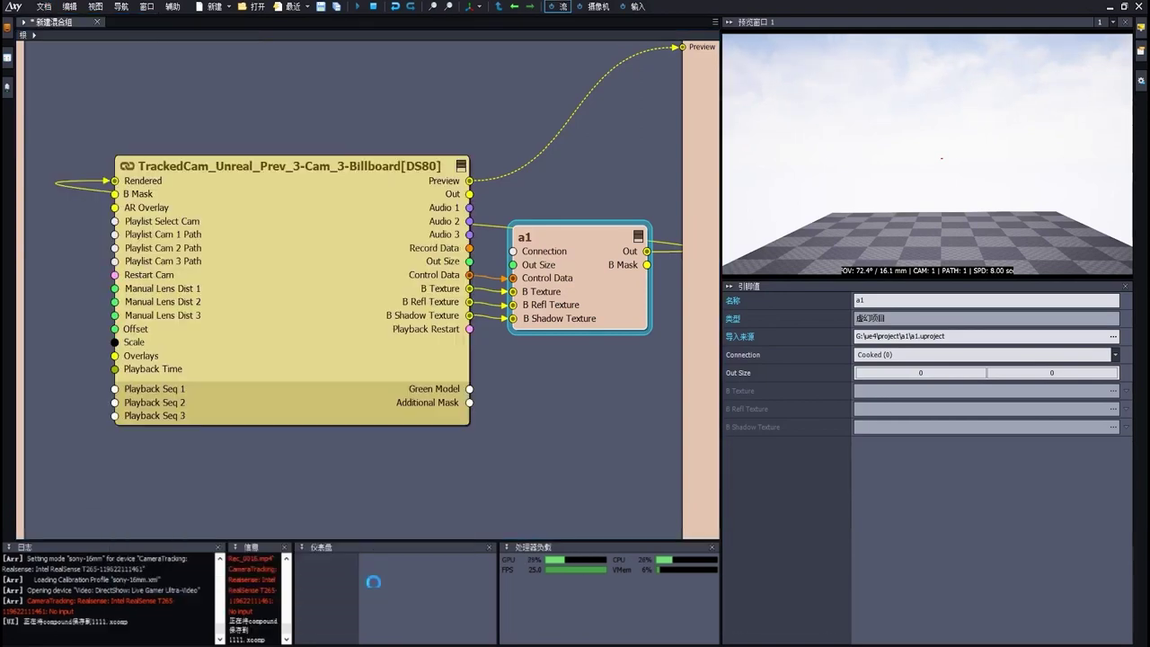
click(97, 22)
click(45, 7)
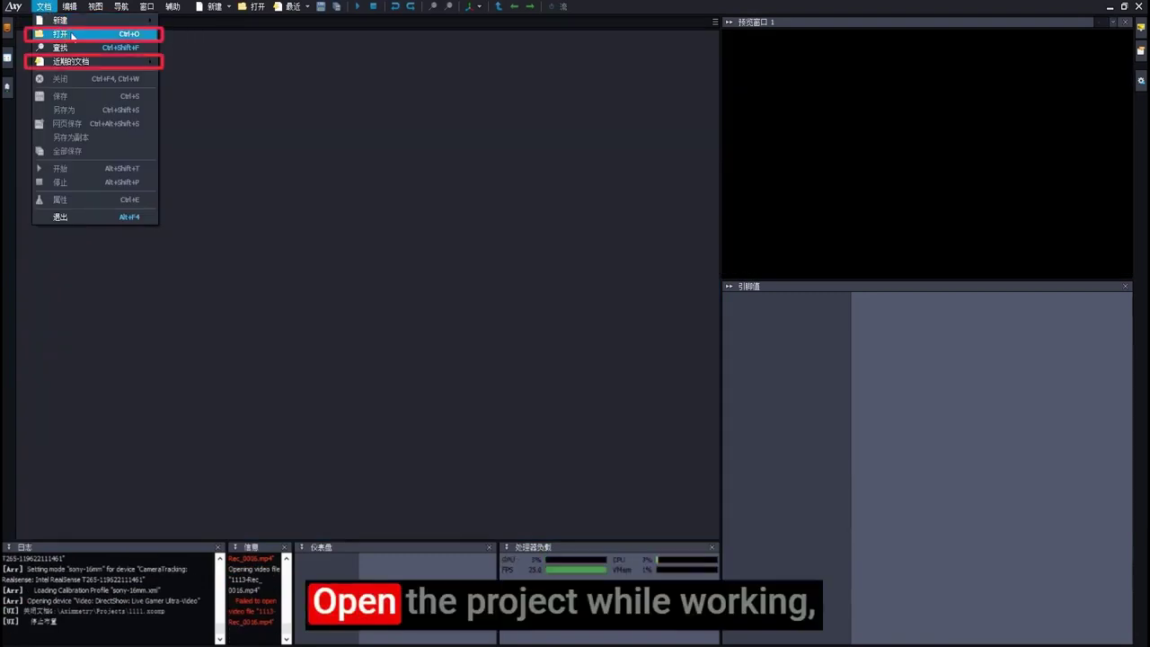
- Reopen 1111.xcomp, select the a1 Unreal node, and switch to the DS80/S80 to Aximmetry tool
click(72, 34)
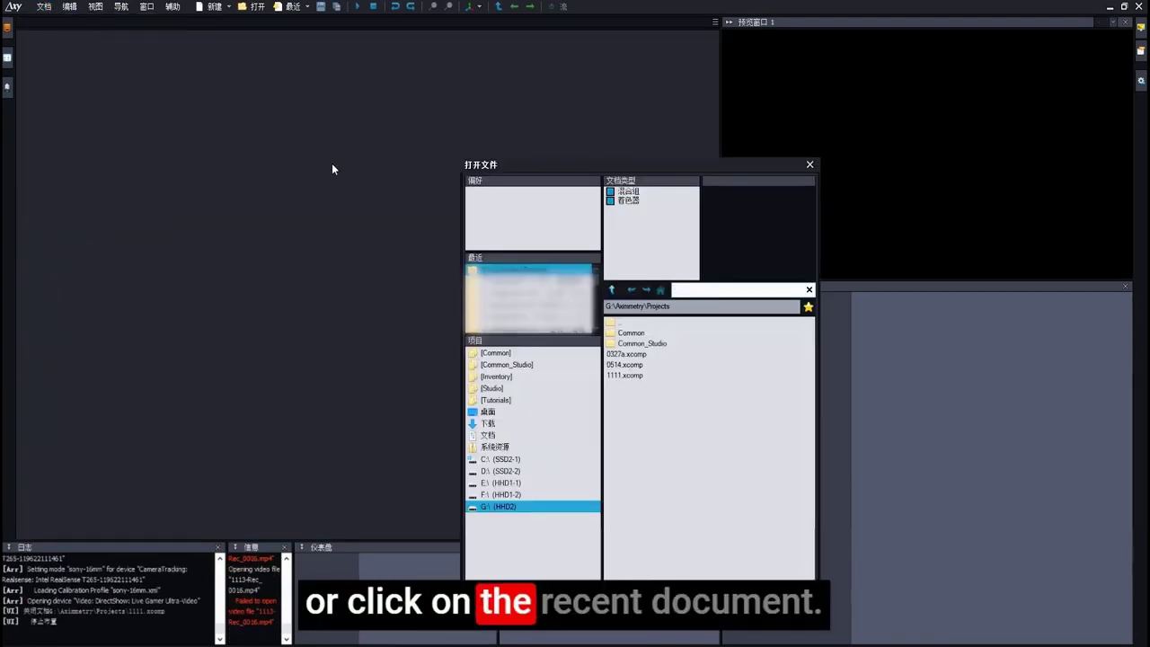
double_click(615, 377)
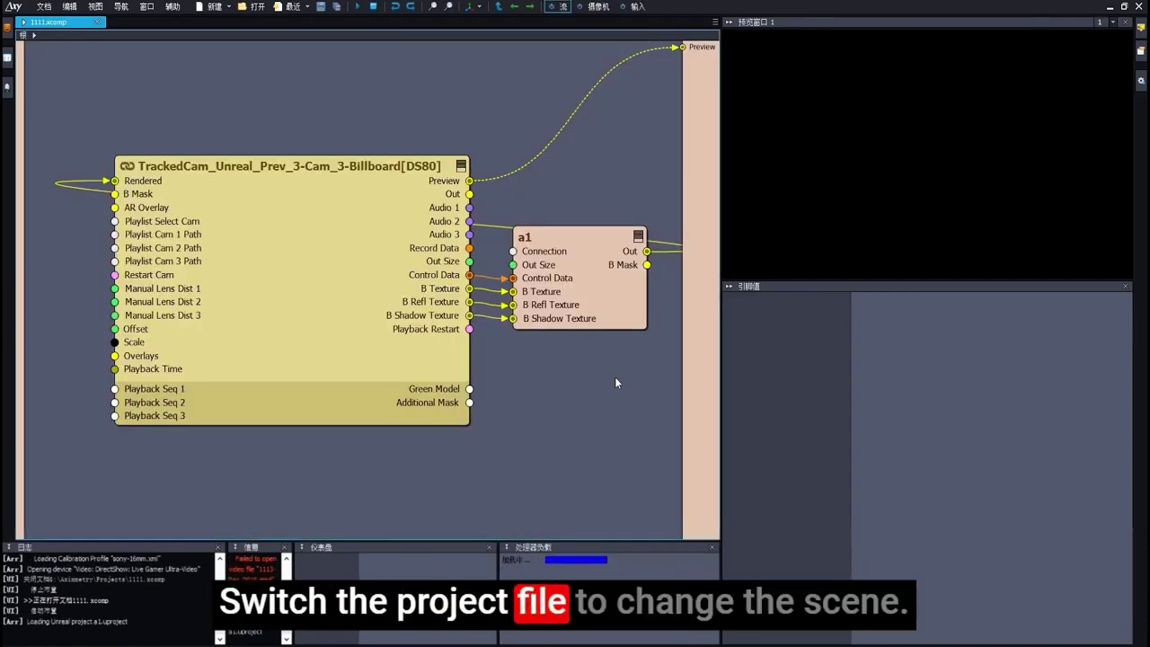
click(617, 312)
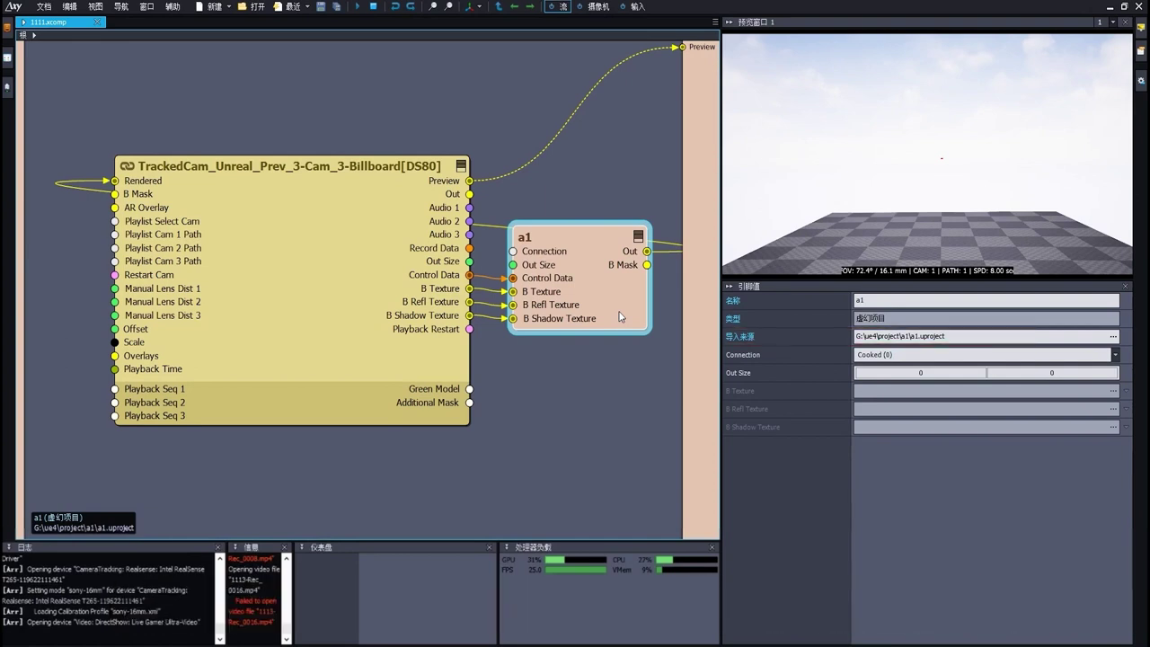
key(alt+Tab)
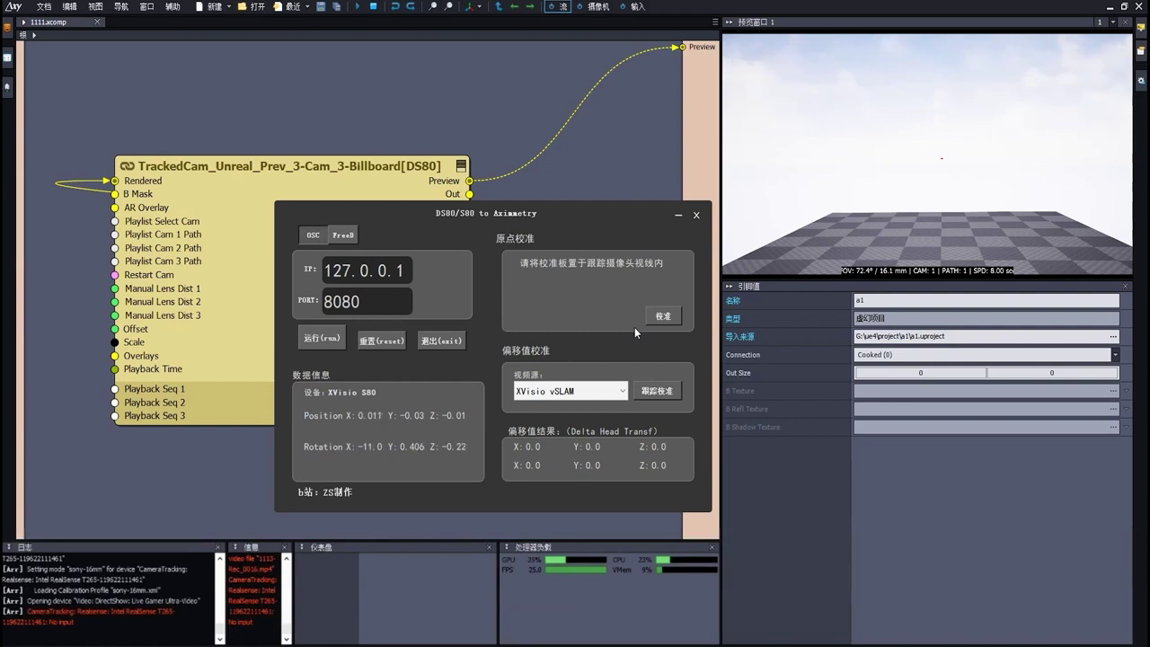
- Run 原点校准 calibration in the DS80/S80 to Aximmetry tool
click(649, 320)
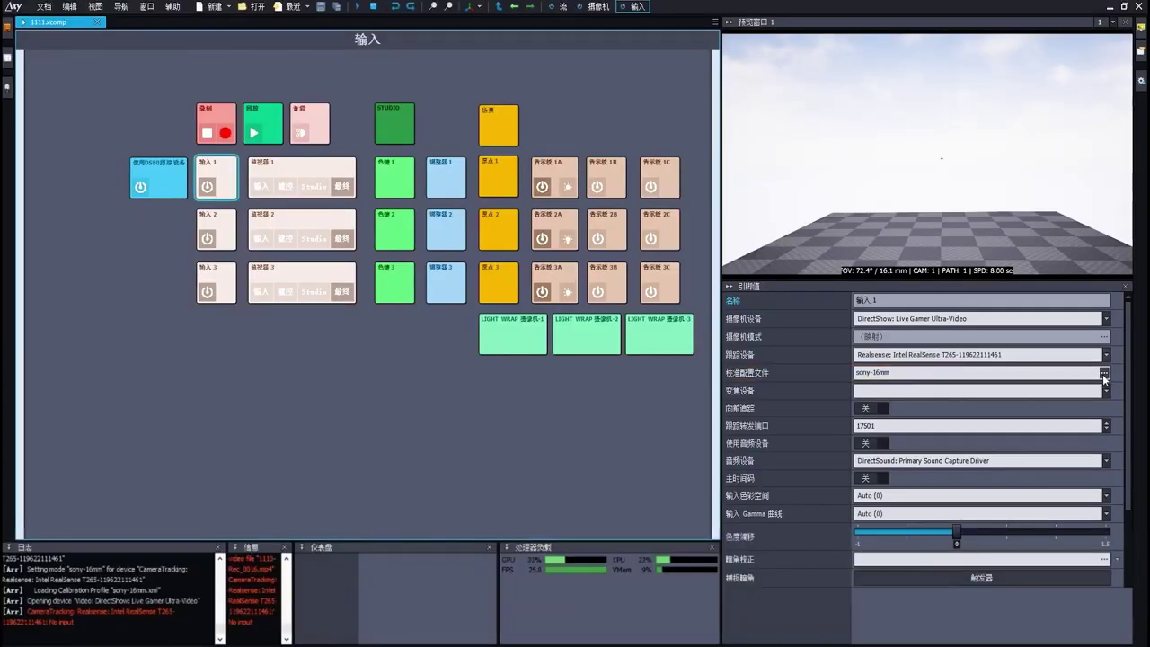
- Open Input 1's 校准配置文件 picker, which still has sony-16mm selected
click(1104, 371)
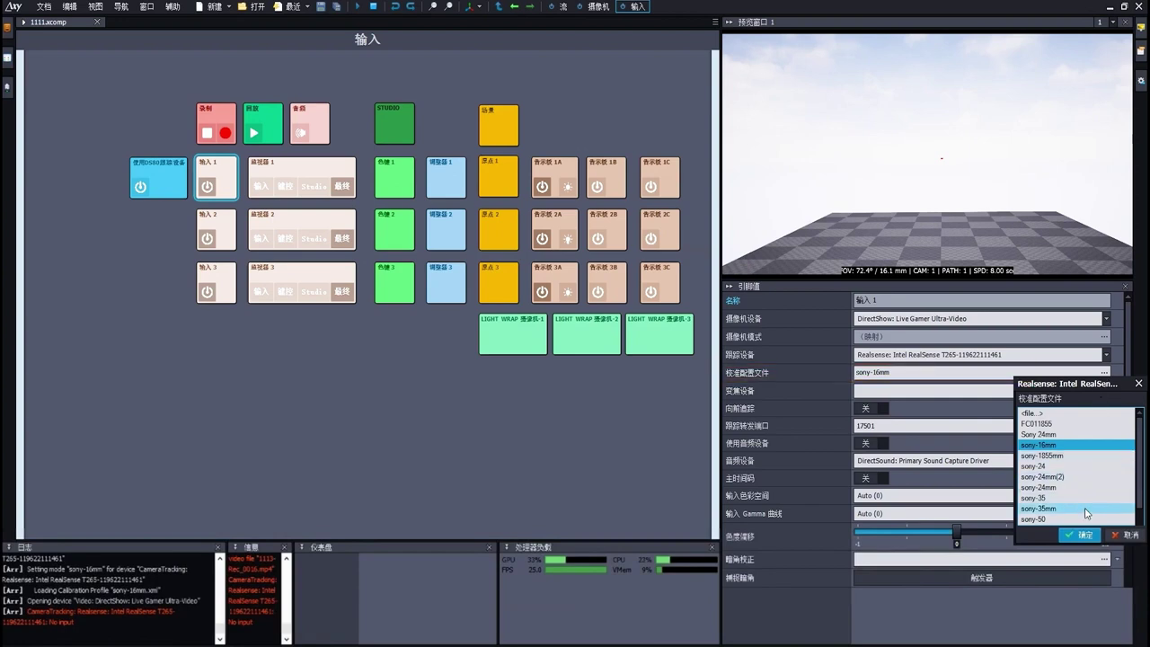